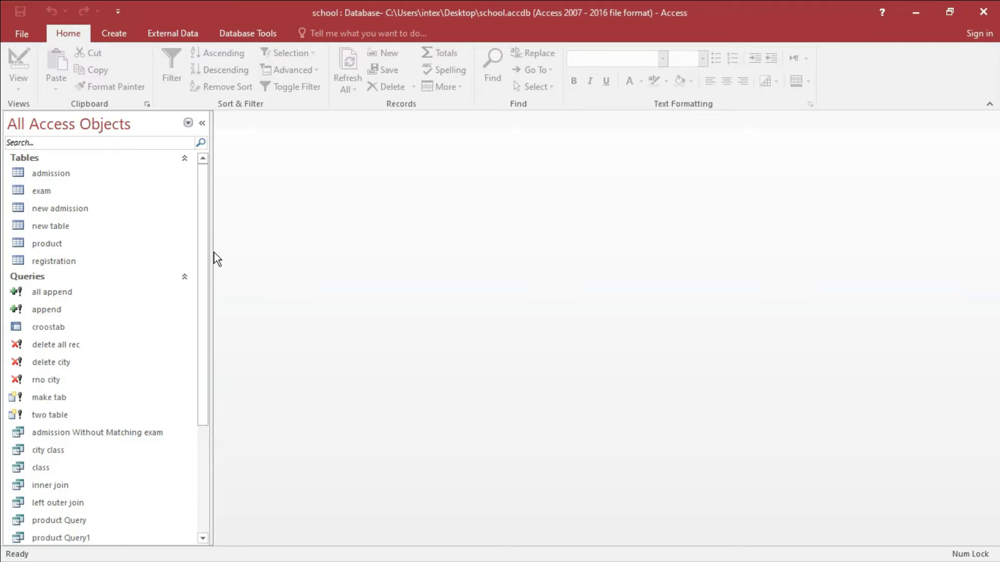
Toggle the Tables and Queries headers so Tables shows its six tables and Queries stays collapsed
{"action": "left_click", "coordinate": [32, 159]}
{"action": "left_click", "coordinate": [27, 172]}
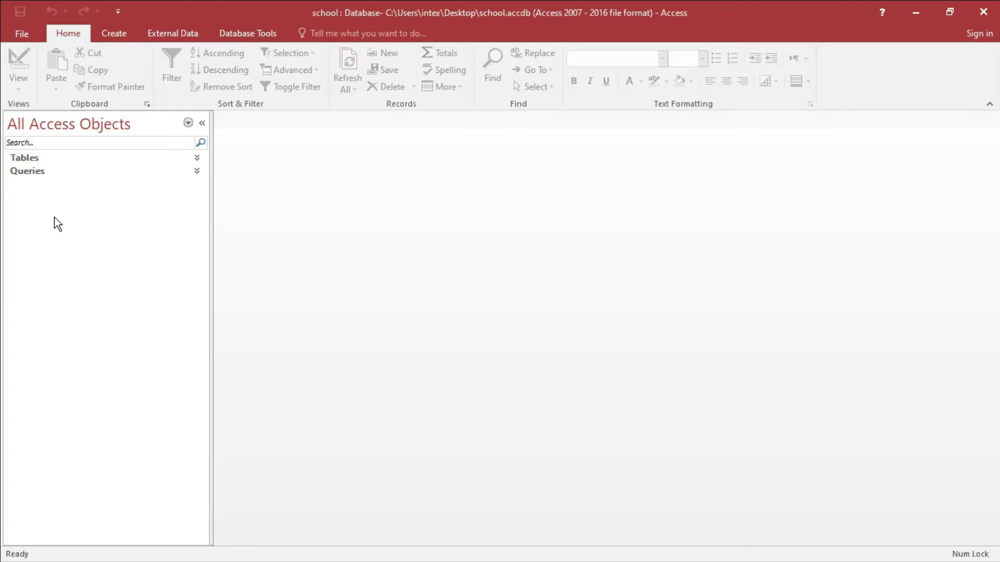
{"action": "left_click", "coordinate": [26, 157]}
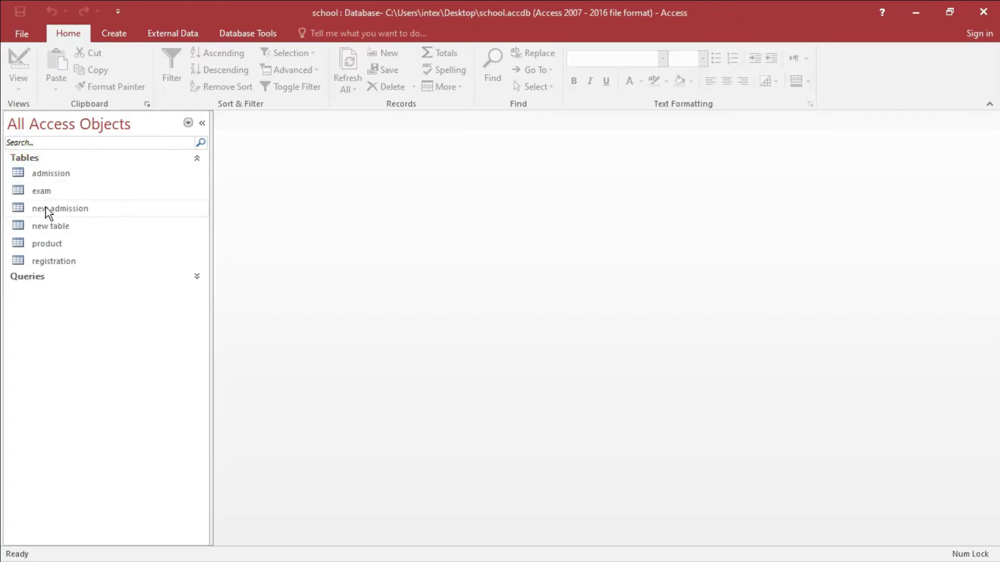
{"action": "left_click", "coordinate": [39, 282]}
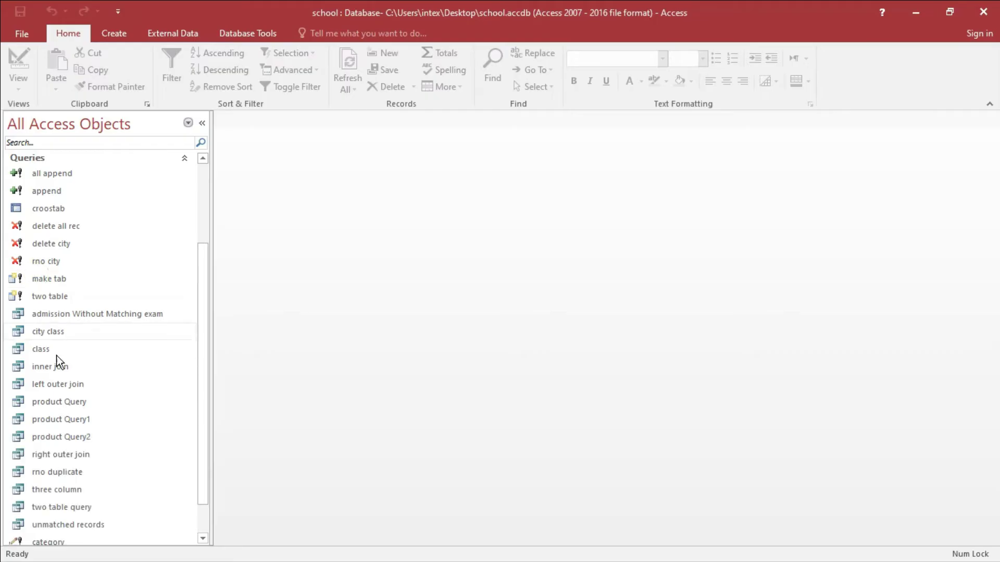
{"action": "left_click", "coordinate": [32, 159]}
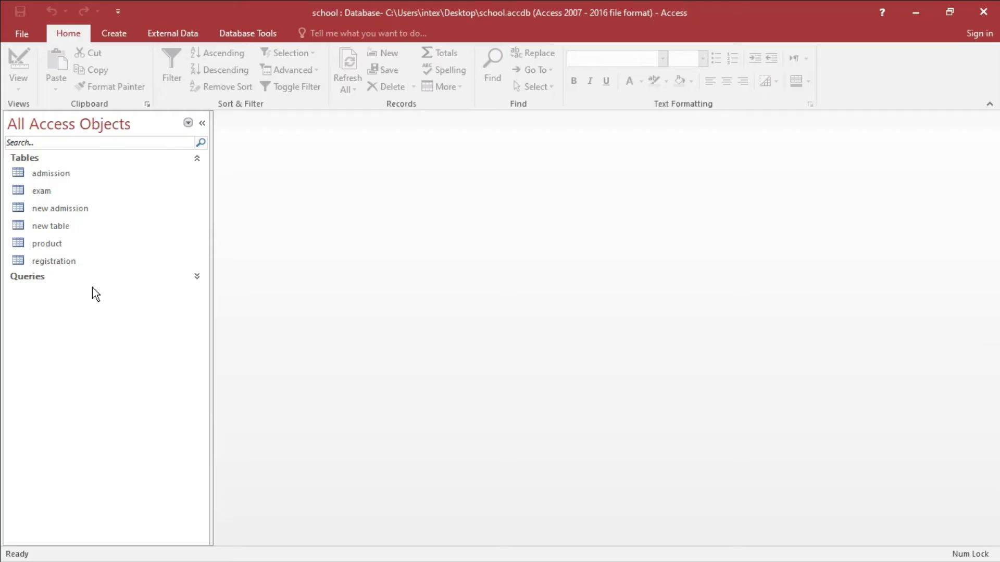
{"action": "double_click", "coordinate": [50, 174]}
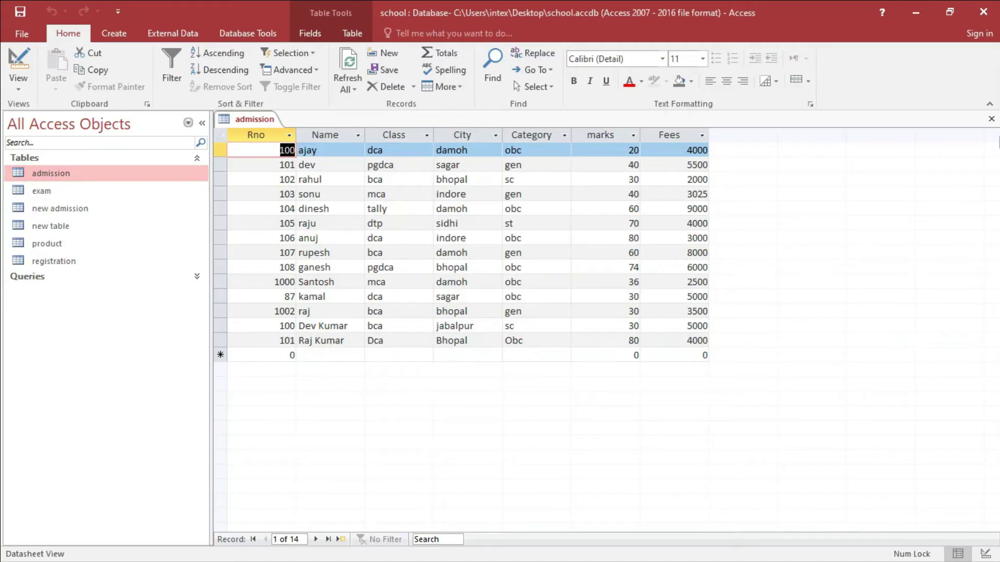
{"action": "left_click", "coordinate": [991, 119]}
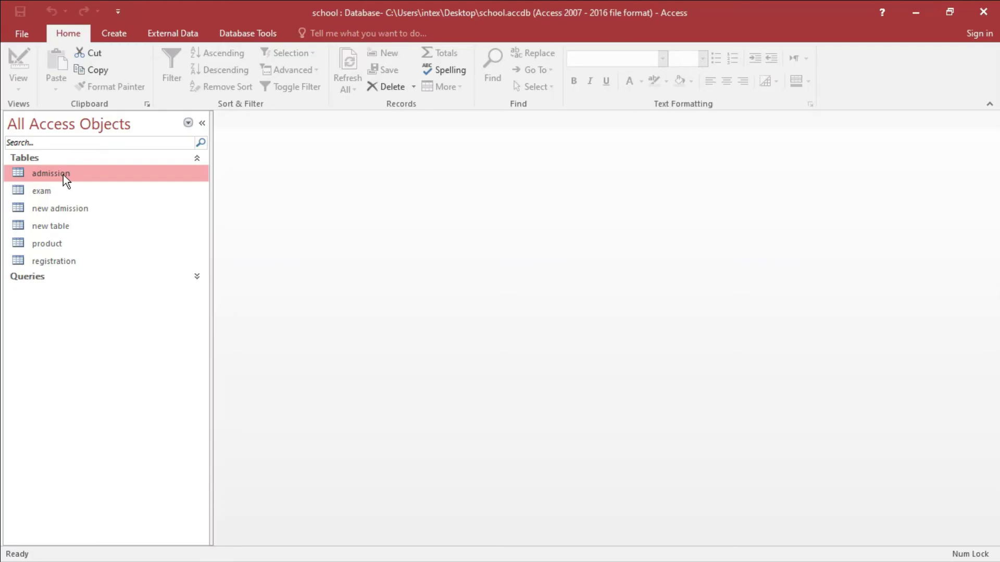
Generate a Form from the admission table, showing all seven fields in Layout view
{"action": "left_click", "coordinate": [115, 34]}
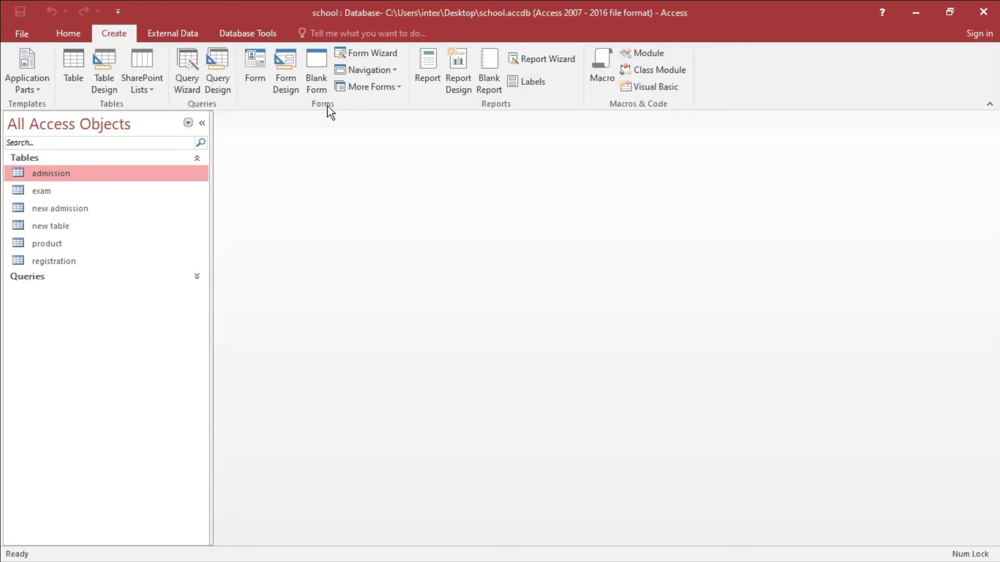
{"action": "left_click", "coordinate": [255, 62]}
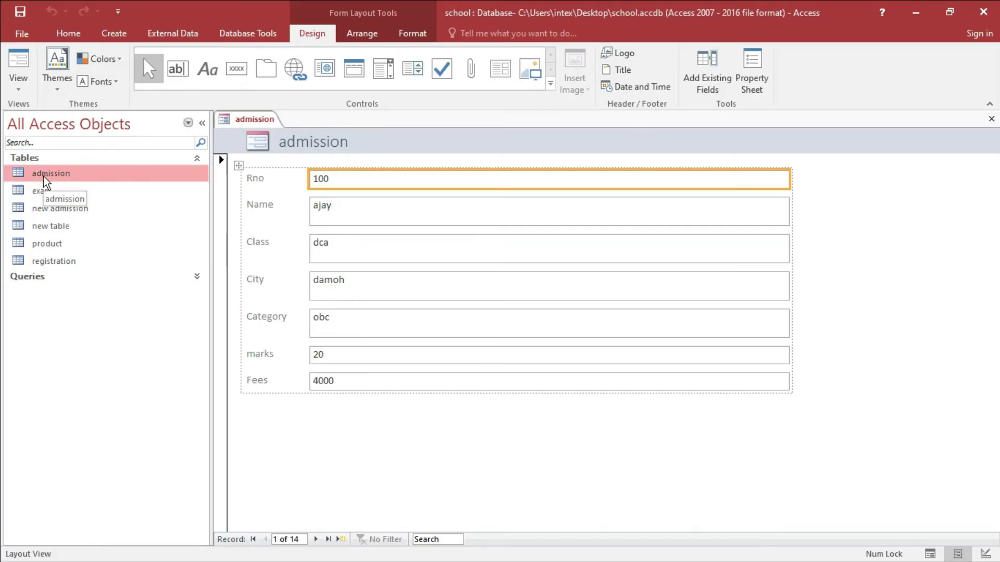
Inspect the title, logo and Rno/Name/Class/City/Category labels, then bring up Save As proposing 'admission'
{"action": "left_click", "coordinate": [307, 145]}
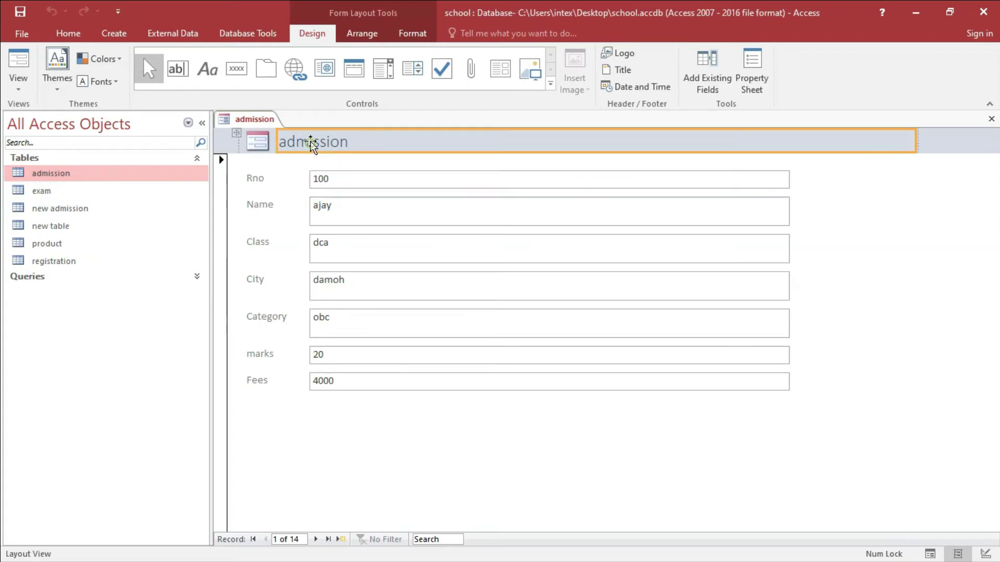
{"action": "left_click", "coordinate": [257, 143]}
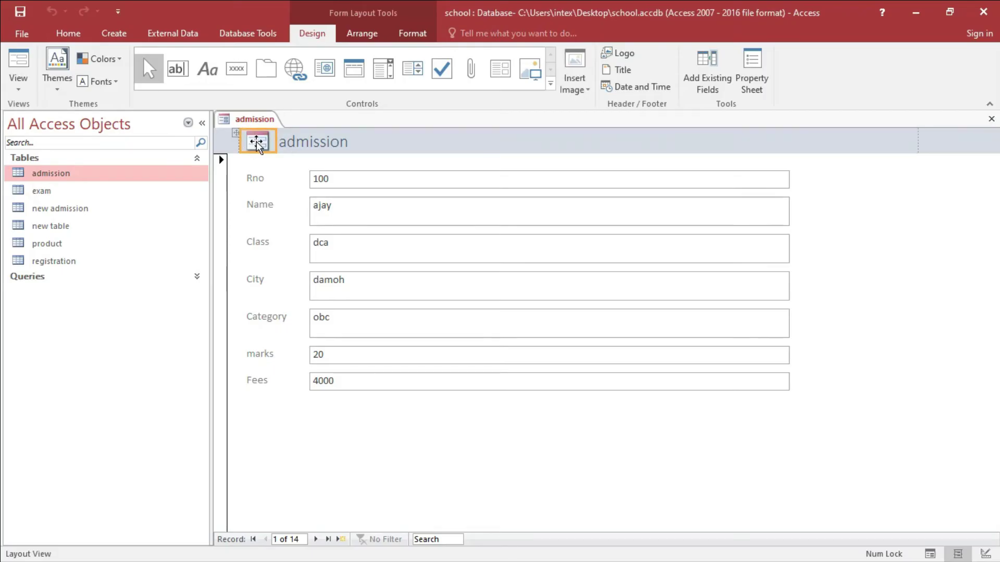
{"action": "left_click", "coordinate": [255, 178]}
{"action": "left_click", "coordinate": [266, 207]}
{"action": "left_click", "coordinate": [264, 245]}
{"action": "left_click", "coordinate": [264, 280]}
{"action": "left_click", "coordinate": [264, 319]}
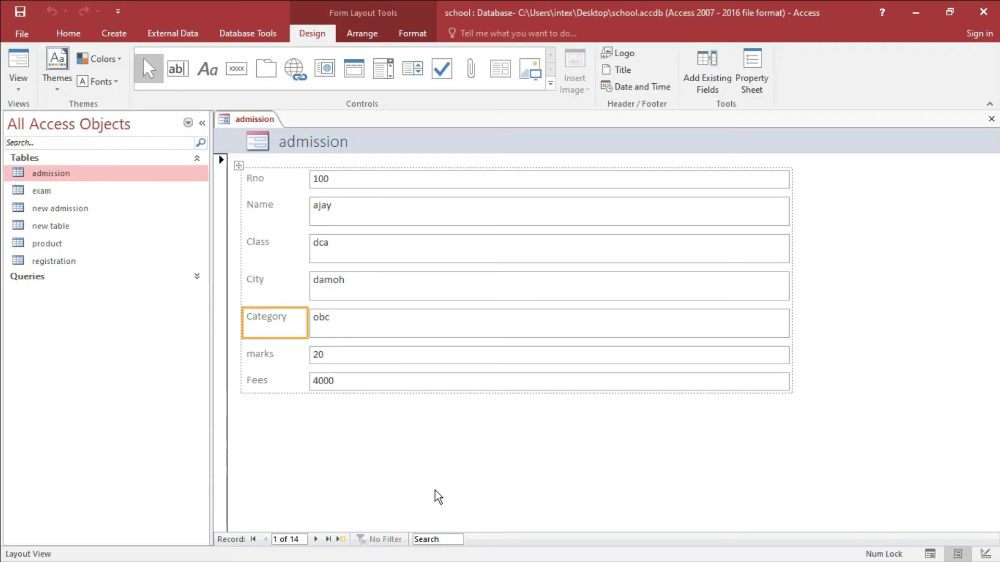
{"action": "key", "text": "ctrl+s"}
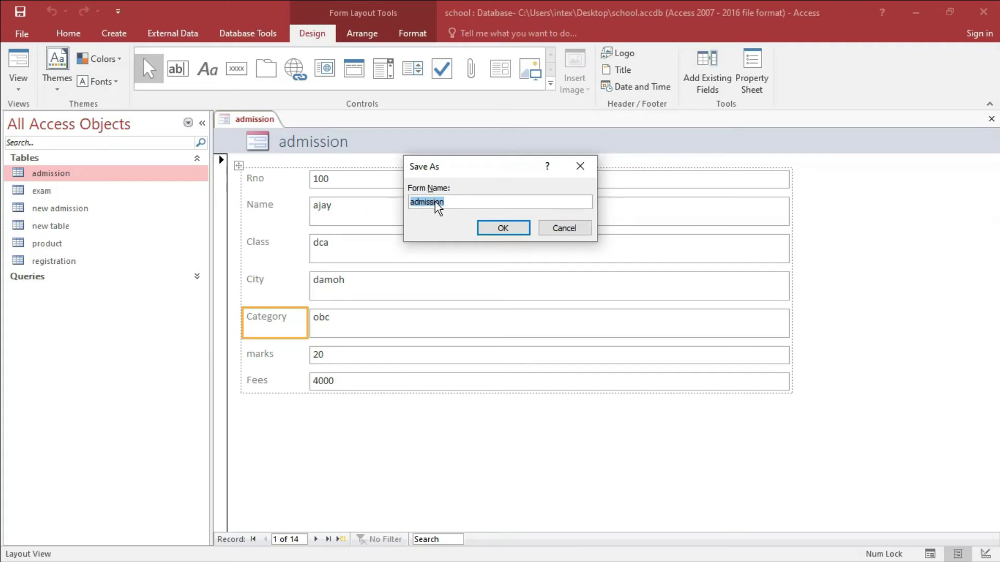
Save the form as admission, close it, and reopen it from the Forms list
{"action": "left_click", "coordinate": [504, 229]}
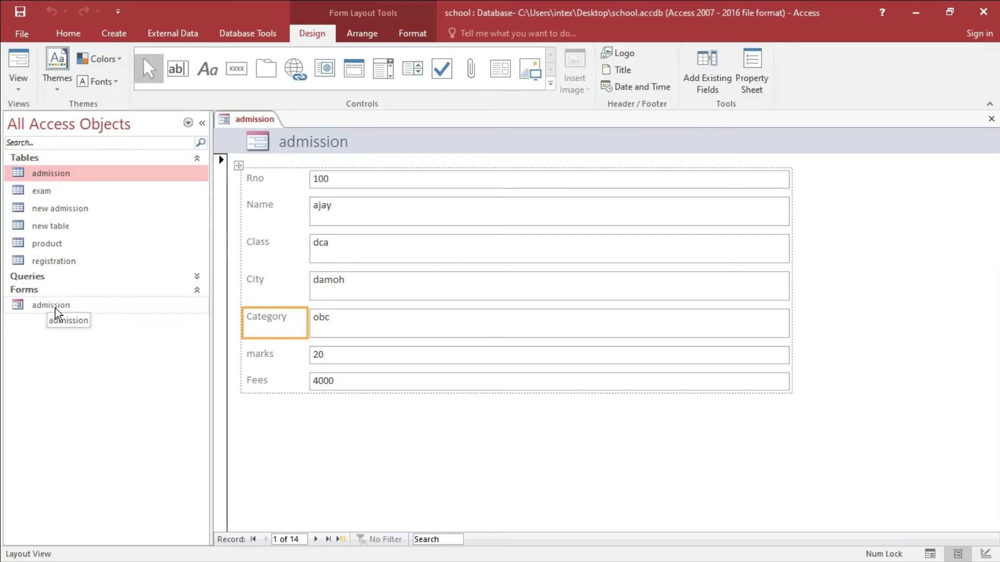
{"action": "left_click", "coordinate": [992, 125]}
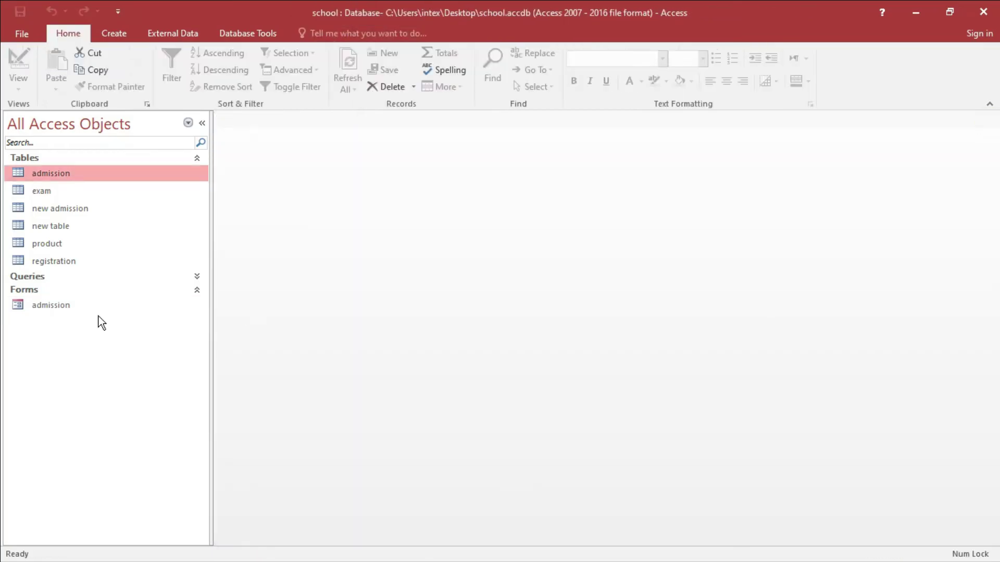
{"action": "left_click", "coordinate": [61, 307]}
{"action": "double_click", "coordinate": [61, 306]}
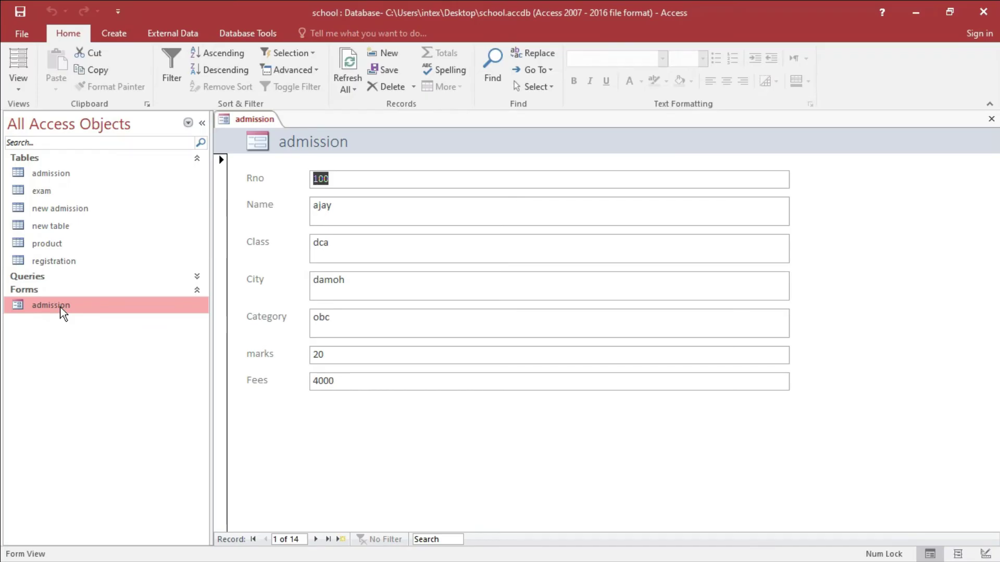
{"action": "left_click", "coordinate": [339, 178]}
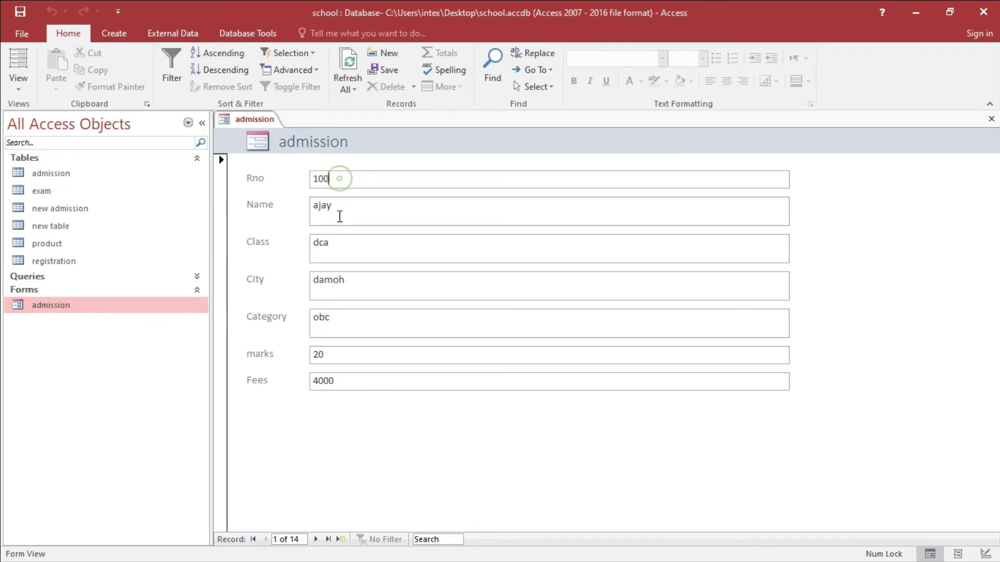
{"action": "left_click", "coordinate": [346, 207]}
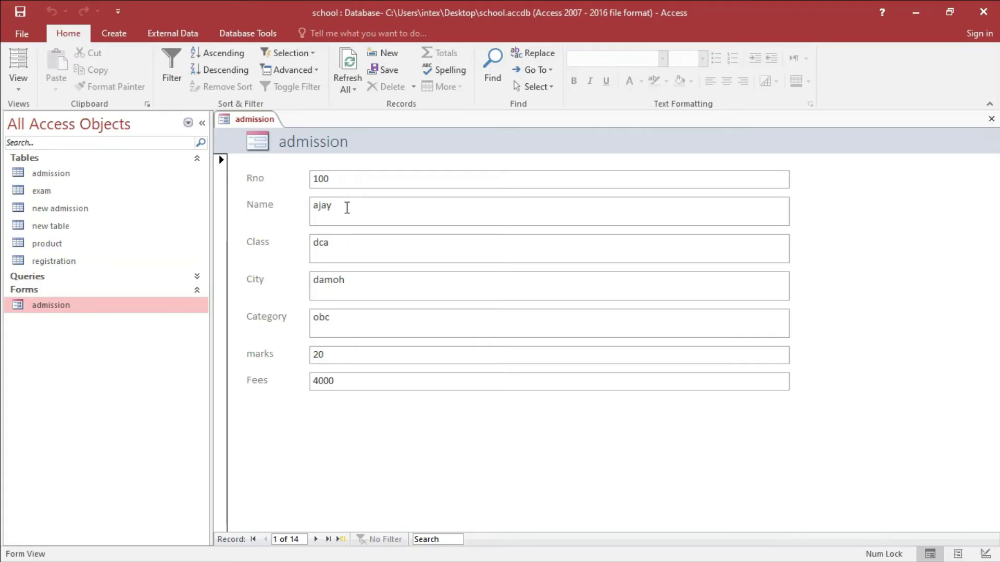
Browse records: forward to record 4, last, first, new record, back to 13, then close the form
{"action": "left_click", "coordinate": [316, 540]}
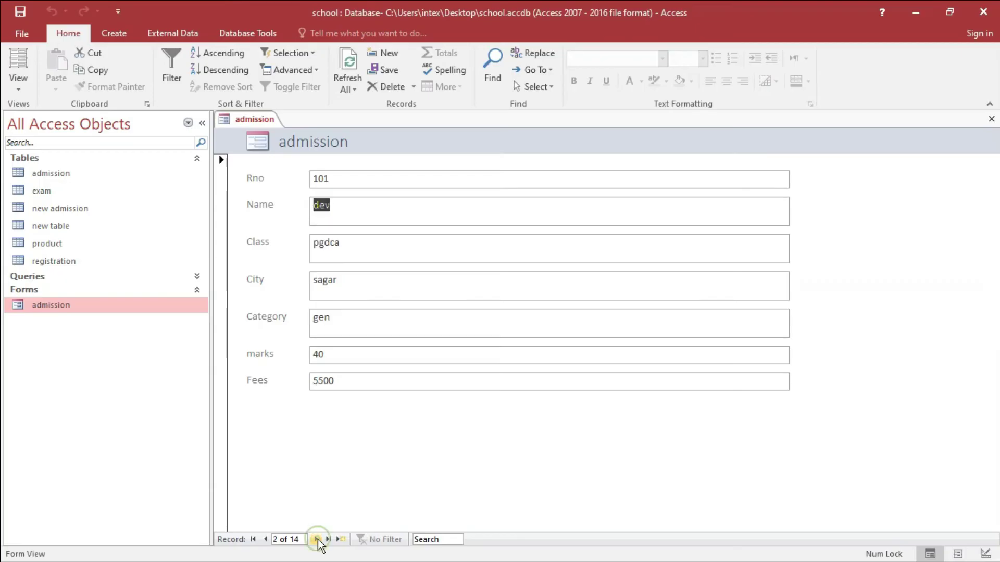
{"action": "left_click", "coordinate": [317, 539]}
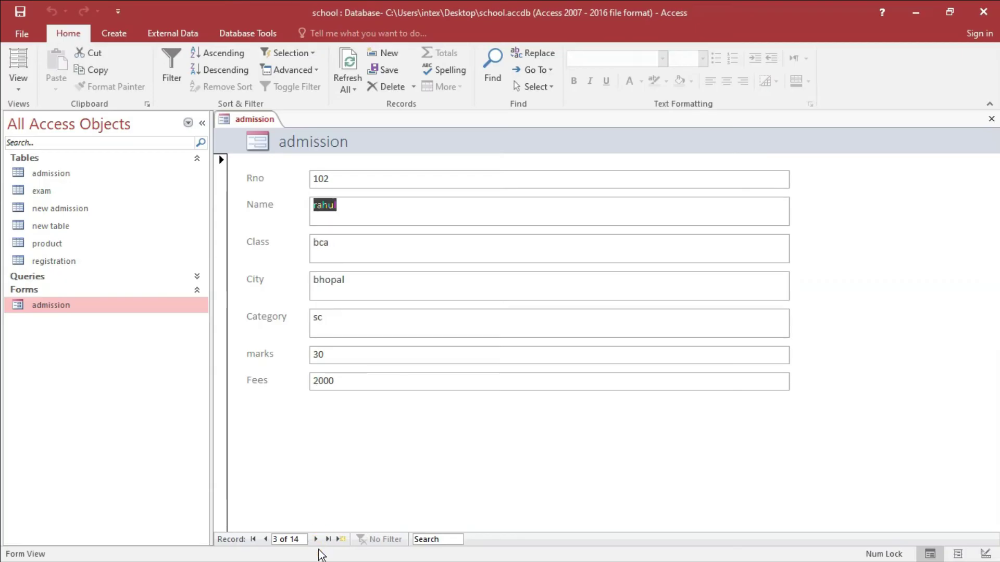
{"action": "left_click", "coordinate": [316, 540]}
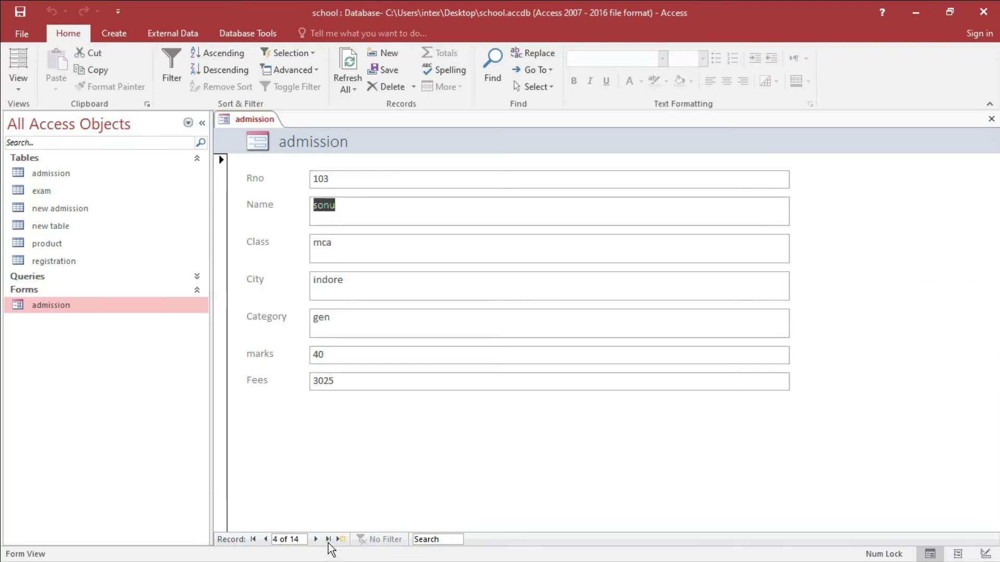
{"action": "left_click", "coordinate": [328, 540]}
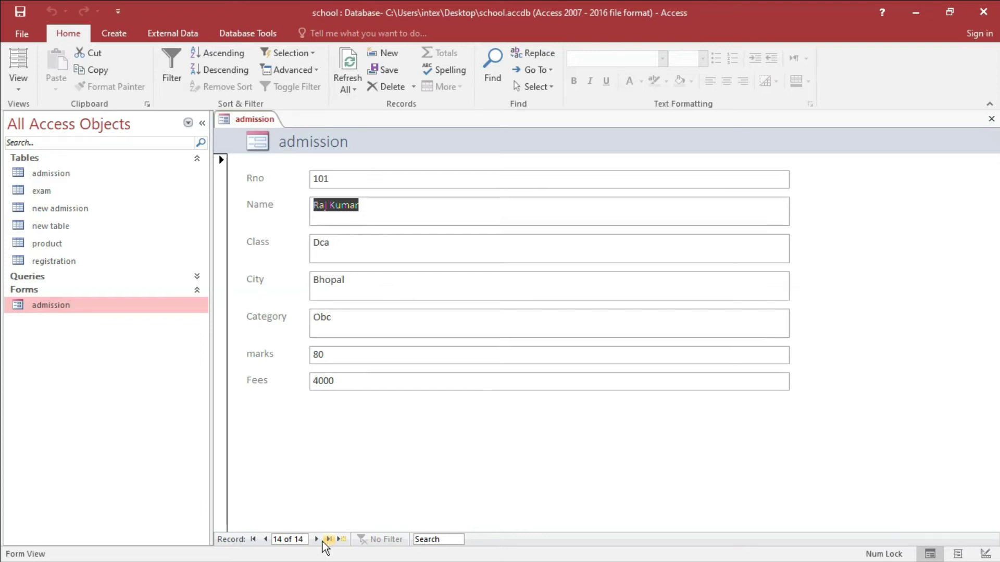
{"action": "left_click", "coordinate": [254, 540]}
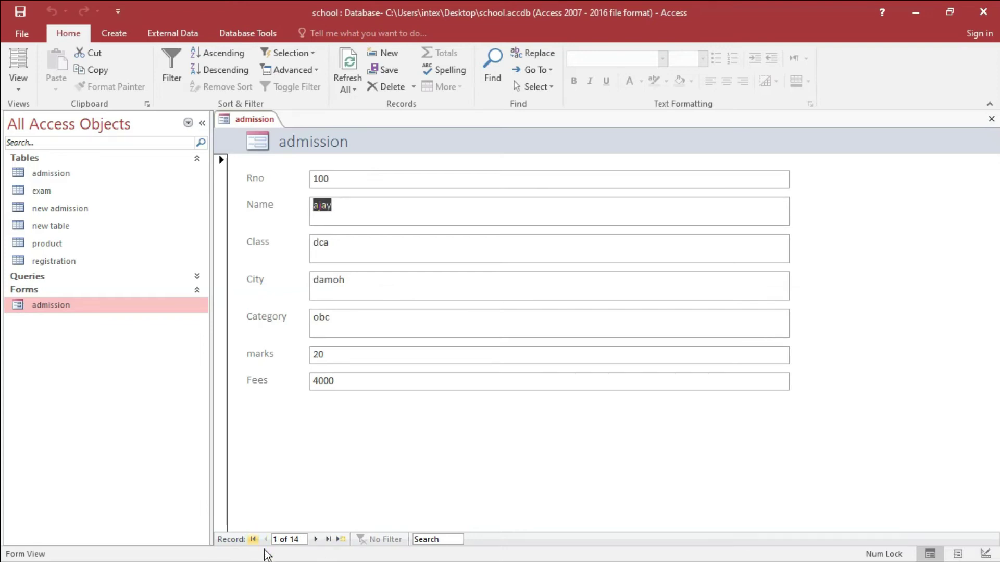
{"action": "left_click", "coordinate": [340, 539]}
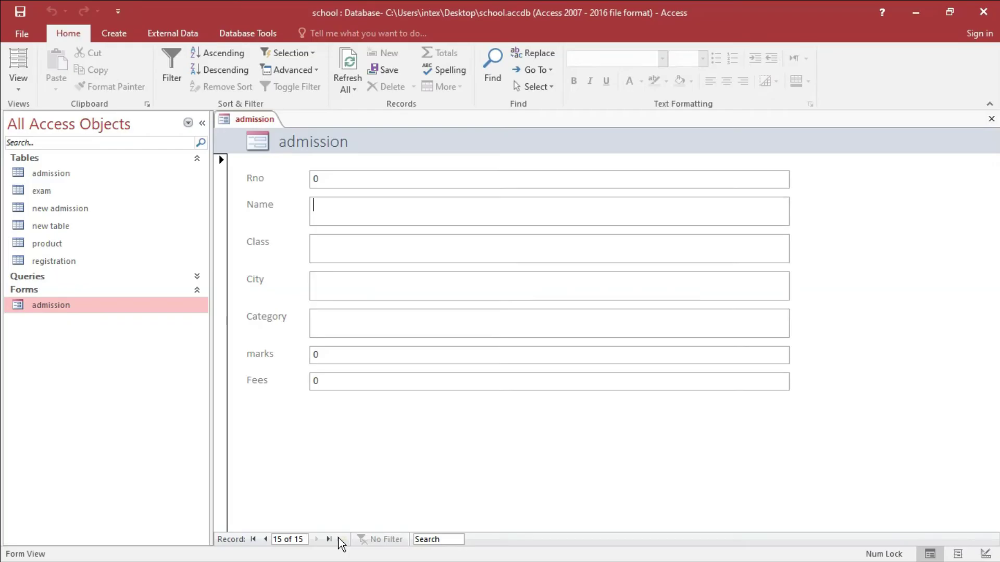
{"action": "left_click", "coordinate": [265, 539]}
{"action": "left_click", "coordinate": [266, 539]}
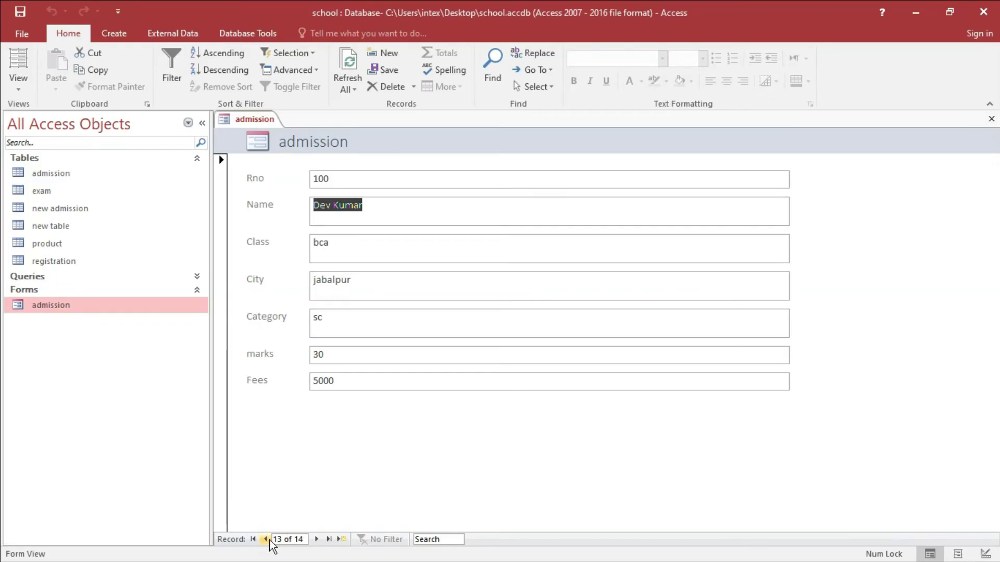
{"action": "left_click", "coordinate": [986, 120]}
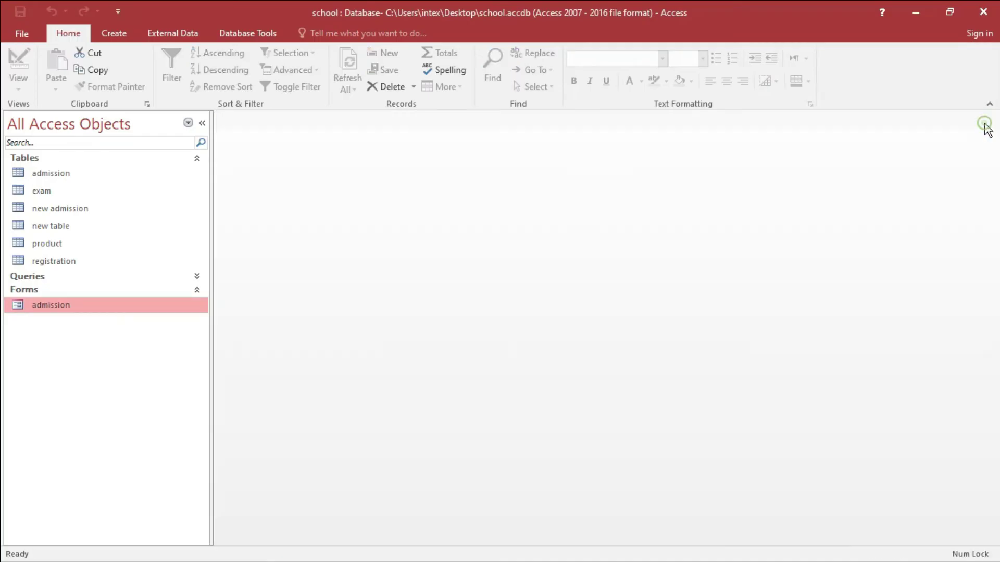
Generate a Form from the exam table, save it under the name exam, and close it
{"action": "left_click", "coordinate": [64, 196]}
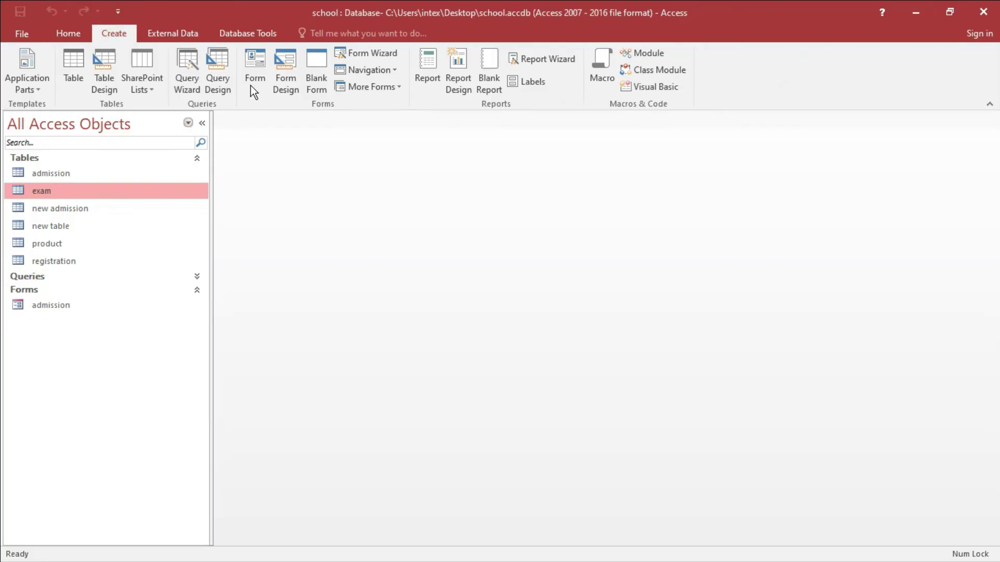
{"action": "left_click", "coordinate": [254, 70]}
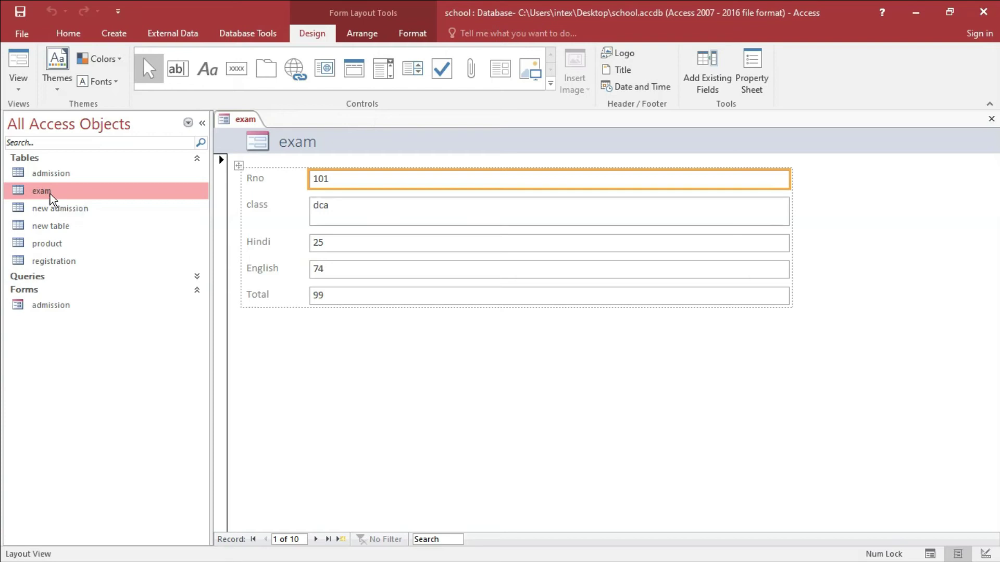
{"action": "key", "text": "ctrl+s"}
{"action": "left_click", "coordinate": [517, 230]}
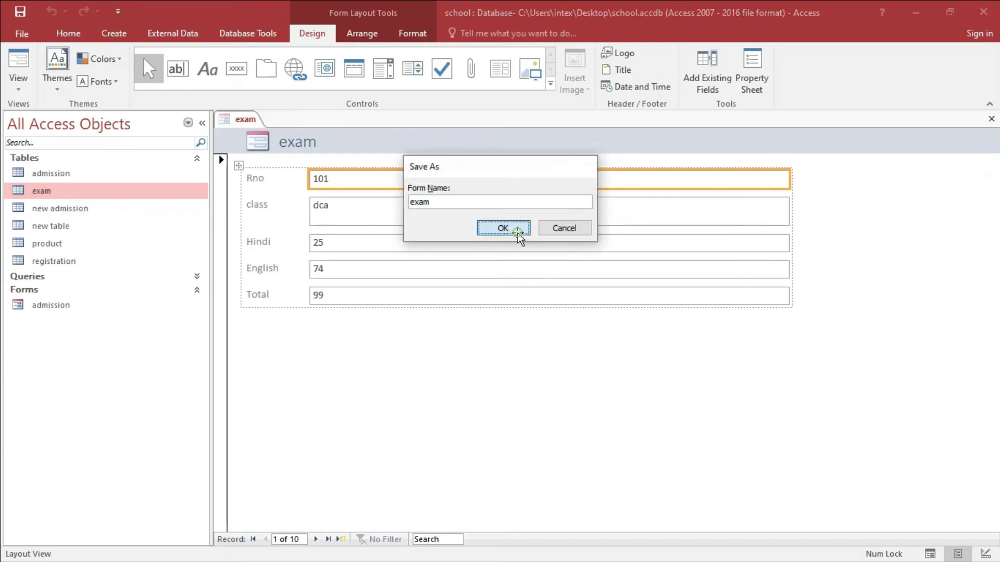
{"action": "left_click", "coordinate": [991, 119]}
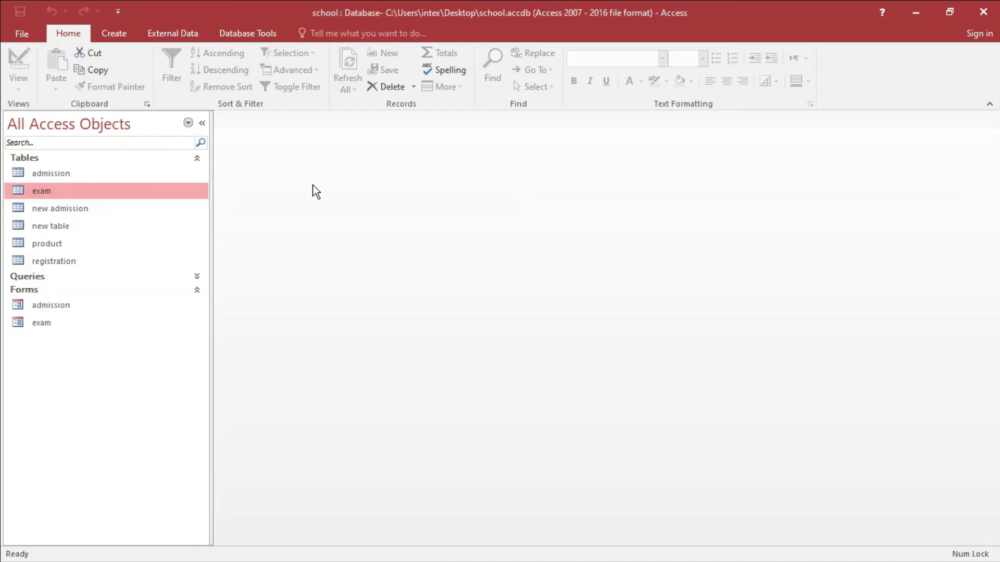
With admission selected, show the More Forms list on the Create ribbon
{"action": "left_click", "coordinate": [74, 174]}
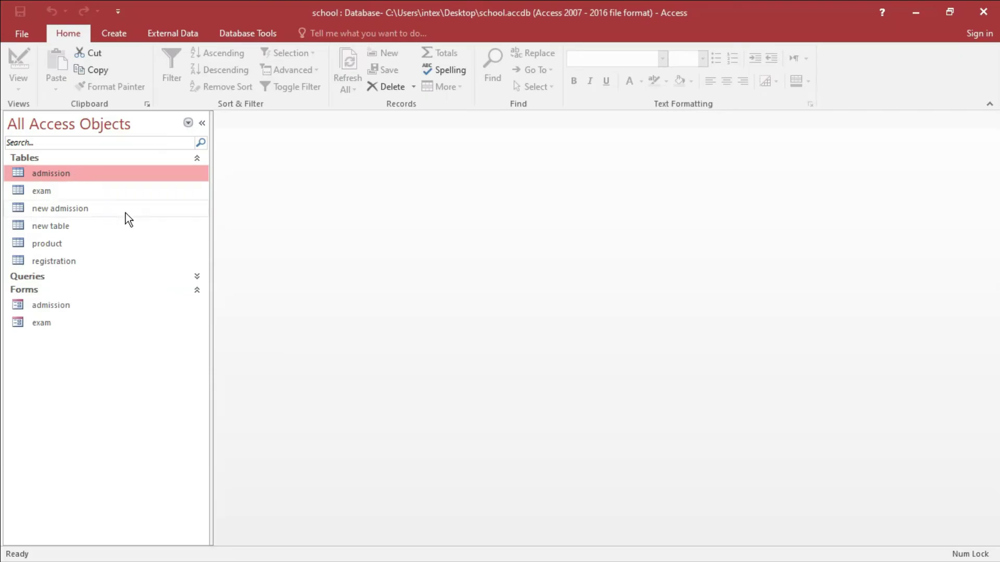
{"action": "left_click", "coordinate": [113, 34]}
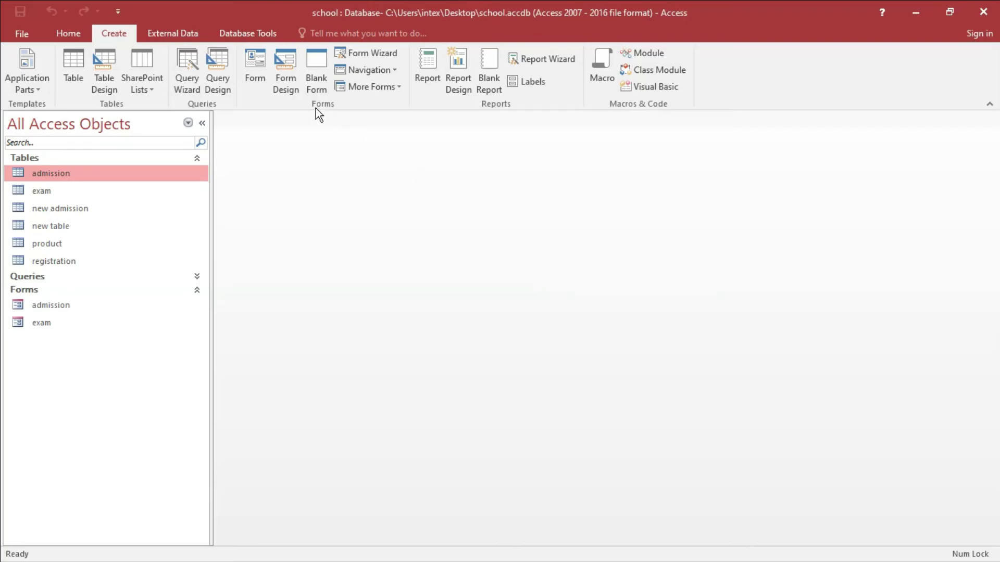
{"action": "left_click", "coordinate": [399, 89]}
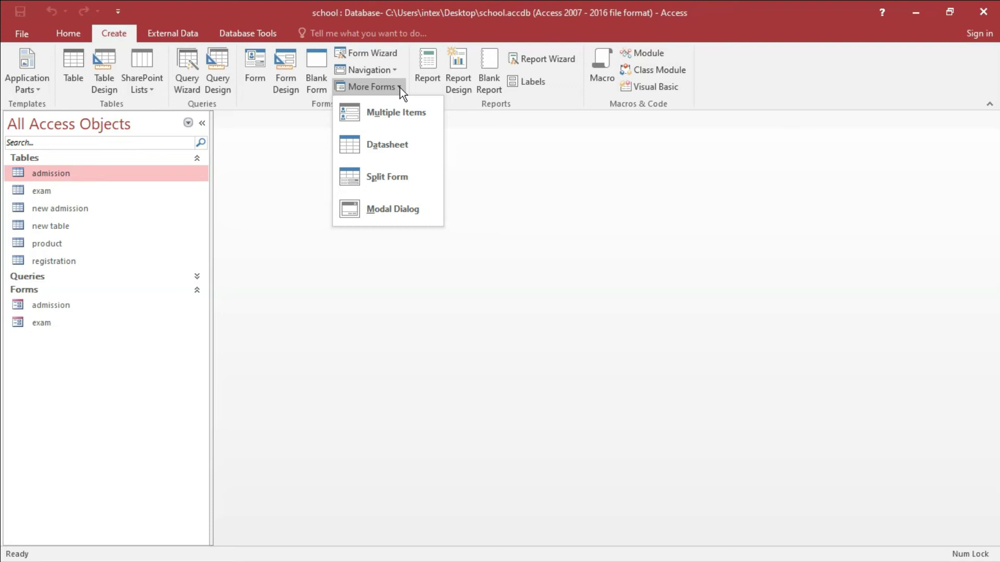
Create a Multiple Items form from the admission table and check its view options
{"action": "left_click", "coordinate": [389, 116]}
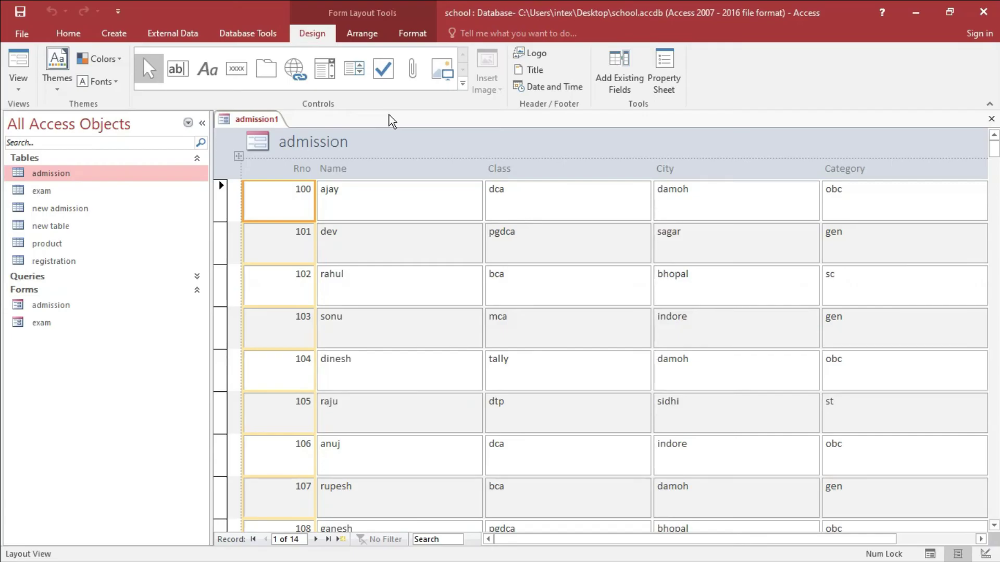
{"action": "mouse_move", "coordinate": [598, 539]}
{"action": "left_mouse_down"}
{"action": "mouse_move", "coordinate": [815, 542]}
{"action": "mouse_move", "coordinate": [539, 542]}
{"action": "left_mouse_up"}
{"action": "left_click", "coordinate": [18, 89]}
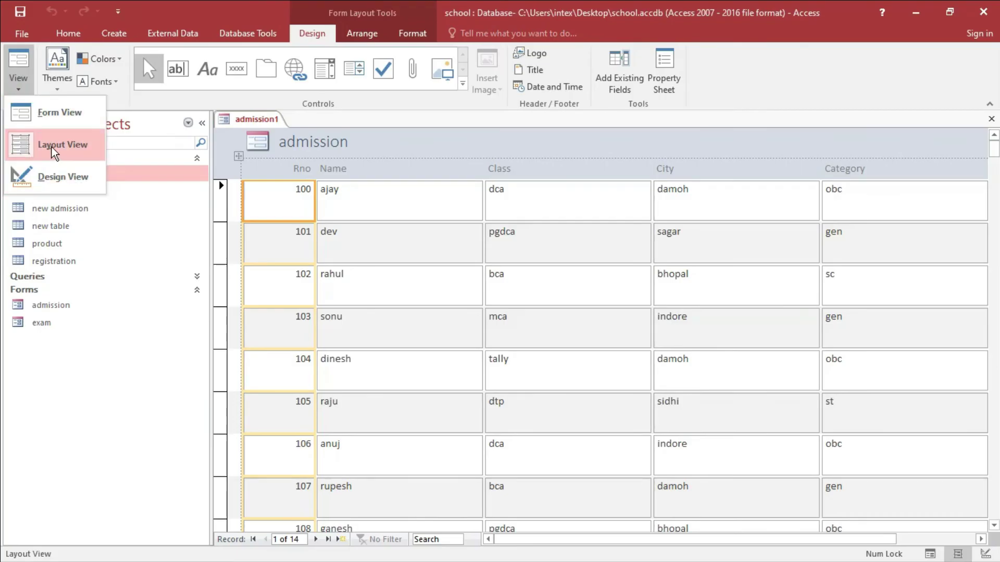
{"action": "left_click", "coordinate": [447, 259]}
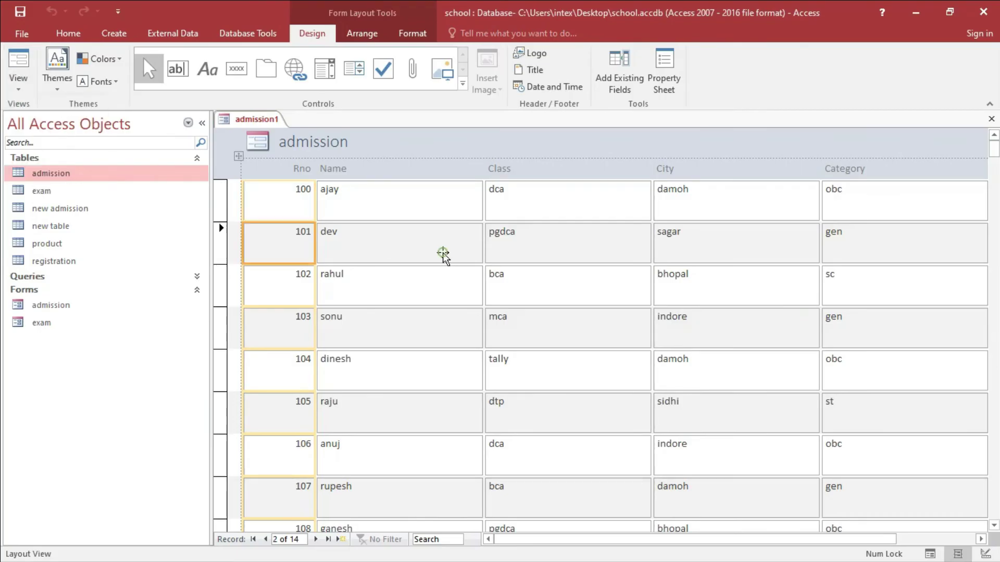
Save the multiple-items form as 'admission tab' and close it
{"action": "key", "text": "ctrl+s"}
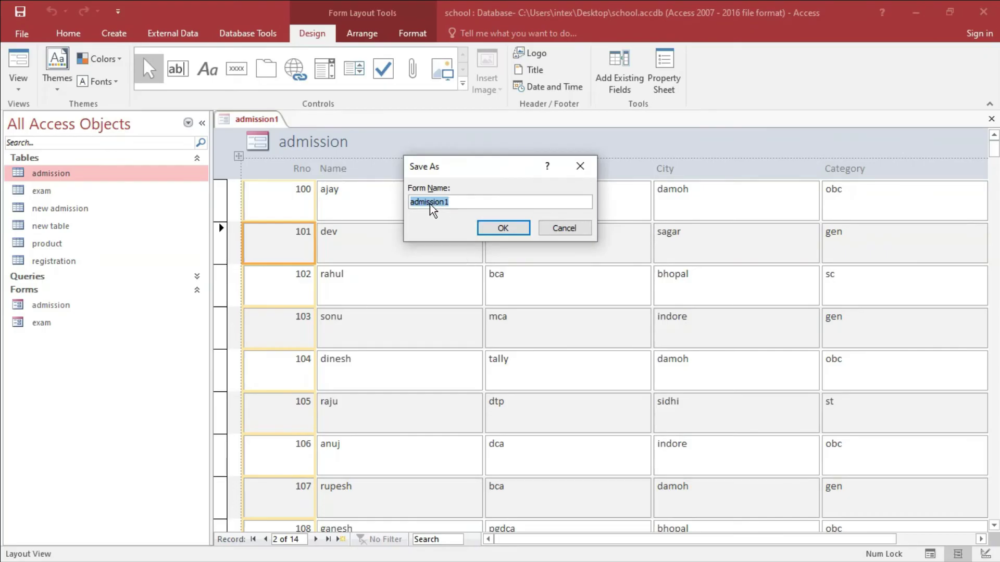
{"action": "left_click", "coordinate": [458, 202]}
{"action": "key", "text": "BackSpace"}
{"action": "type", "text": "tab"}
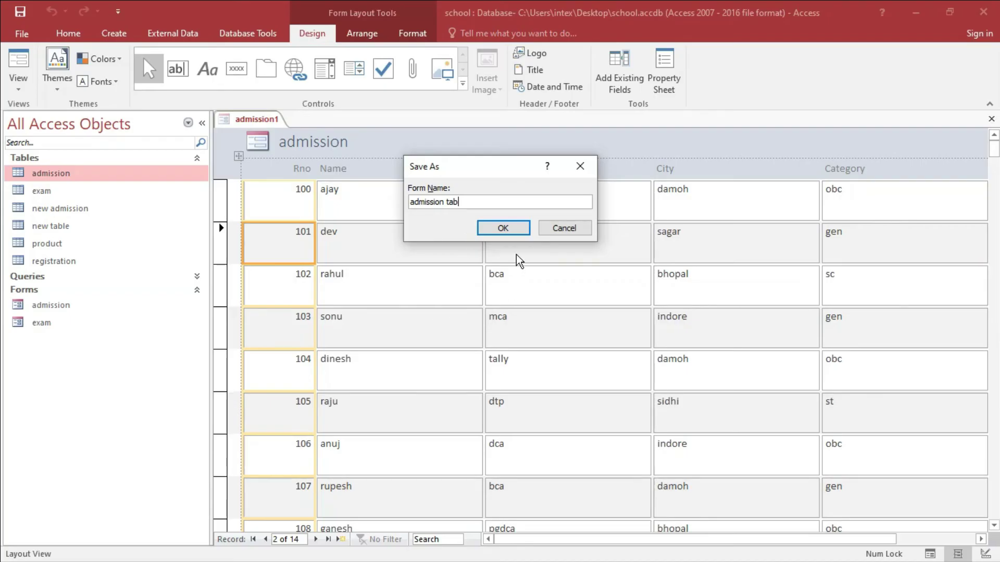
{"action": "left_click", "coordinate": [501, 229]}
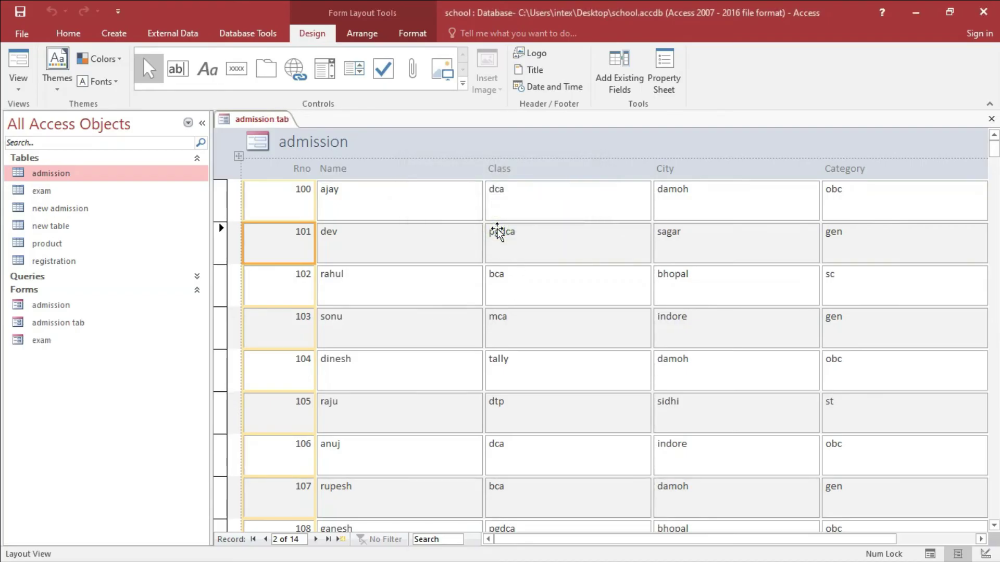
{"action": "left_click", "coordinate": [992, 120]}
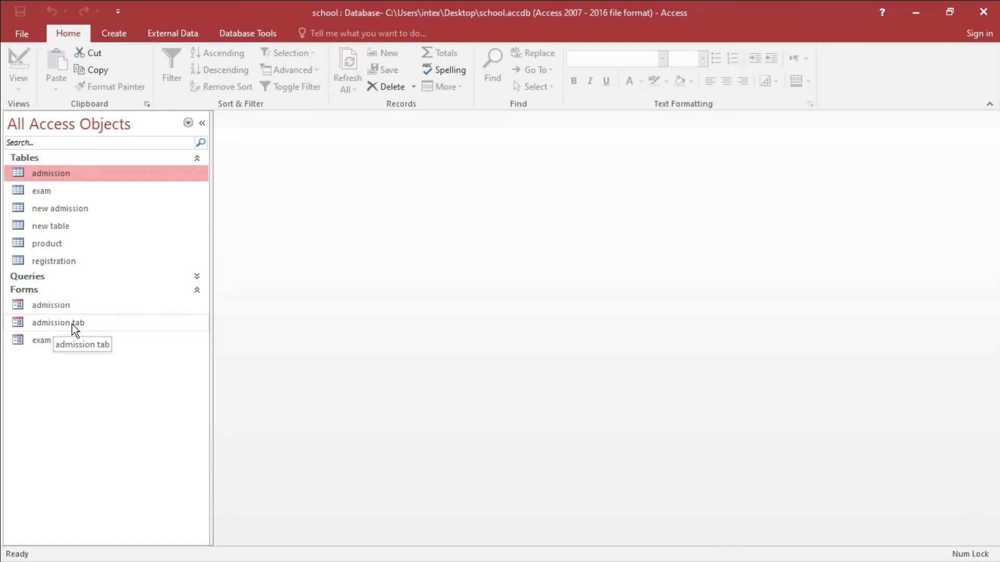
Reopen the admission tab form and step forward, back, then to the last record
{"action": "double_click", "coordinate": [72, 324]}
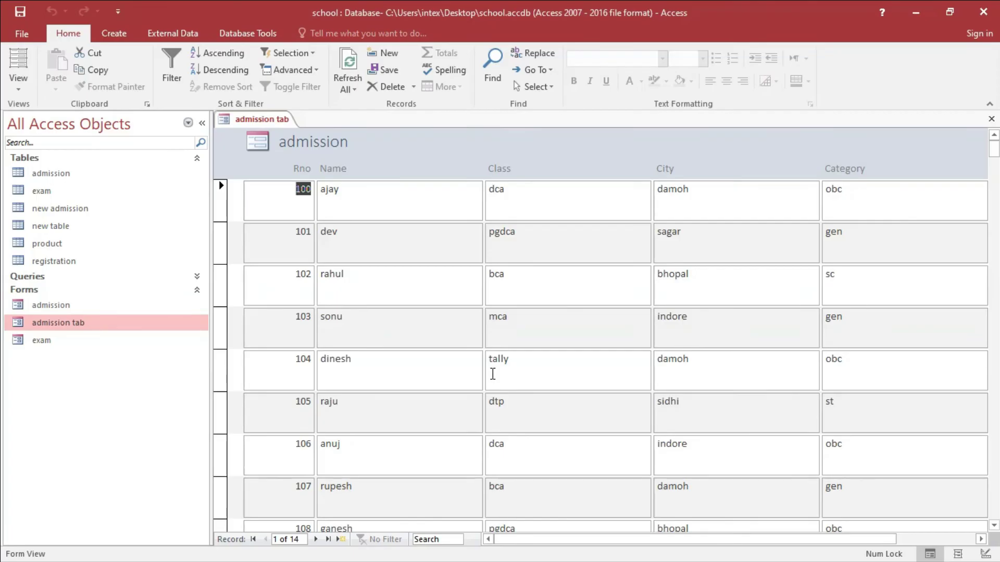
{"action": "left_click", "coordinate": [315, 539]}
{"action": "left_click", "coordinate": [315, 539]}
{"action": "left_click", "coordinate": [316, 539]}
{"action": "left_click", "coordinate": [266, 540]}
{"action": "left_click", "coordinate": [265, 540]}
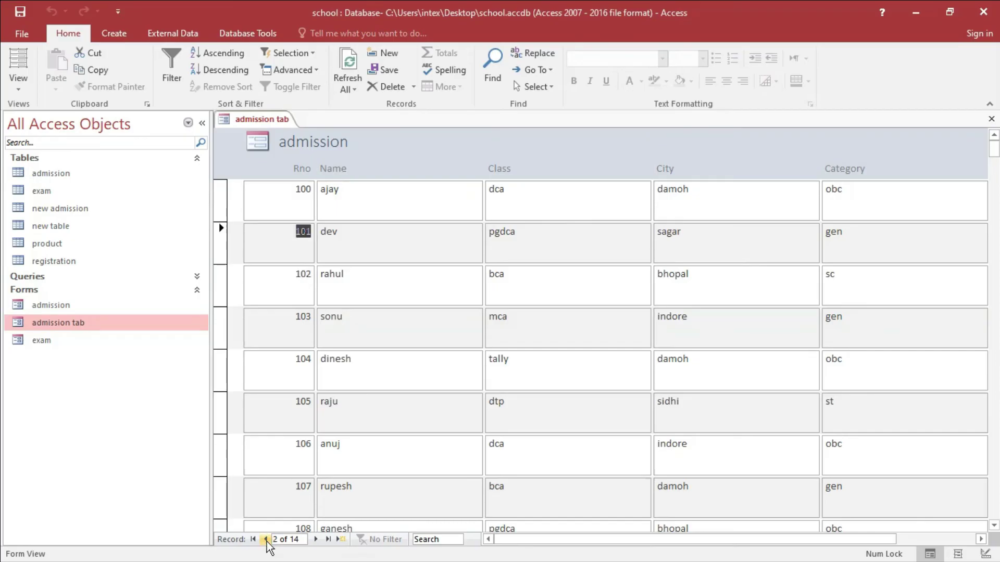
{"action": "left_click", "coordinate": [329, 540]}
Add new record 2000 with a student name, class dca, city damoh, category gen
{"action": "left_click", "coordinate": [343, 540]}
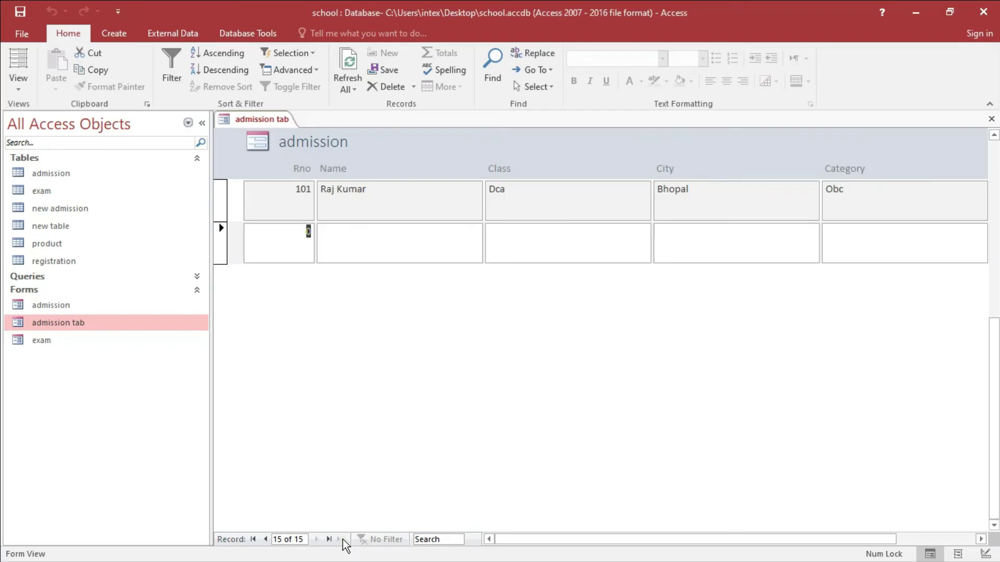
{"action": "type", "text": "2000"}
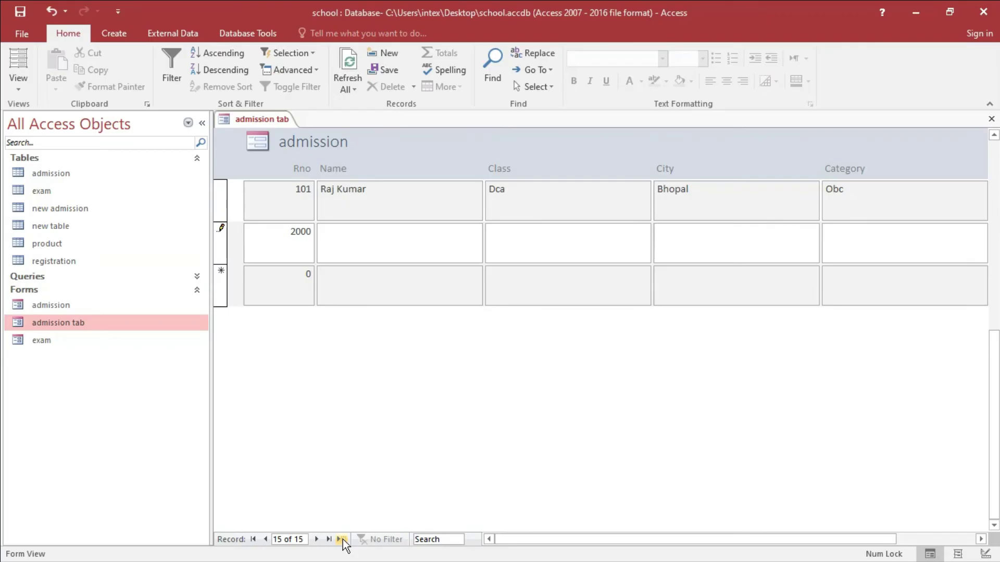
{"action": "type", "text": "sonu"}
{"action": "key", "text": "Tab"}
{"action": "type", "text": "dca"}
{"action": "key", "text": "Tab"}
{"action": "type", "text": "damoh"}
{"action": "key", "text": "Tab"}
{"action": "type", "text": "ger"}
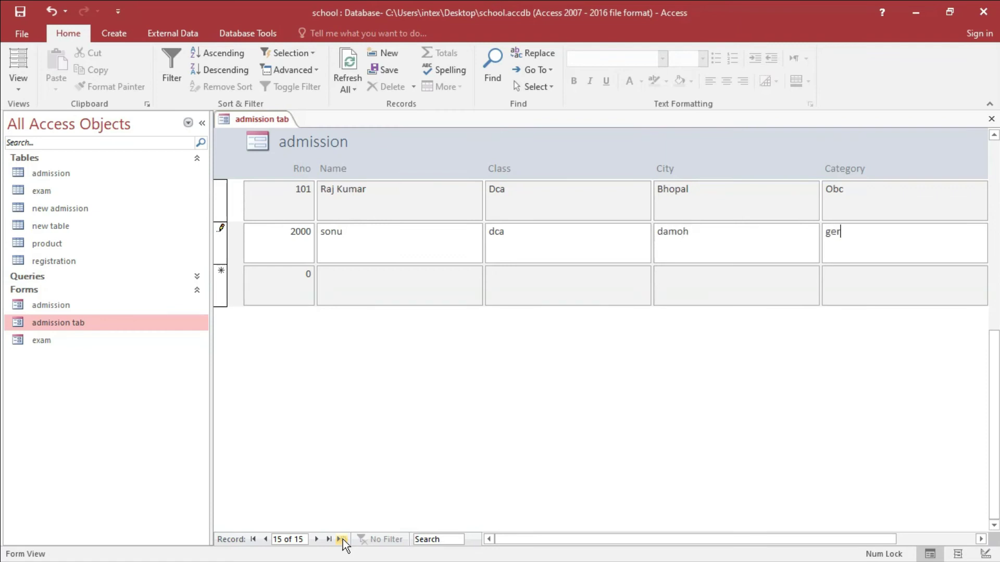
{"action": "key", "text": "BackSpace"}
{"action": "type", "text": "n"}
{"action": "key", "text": "Tab"}
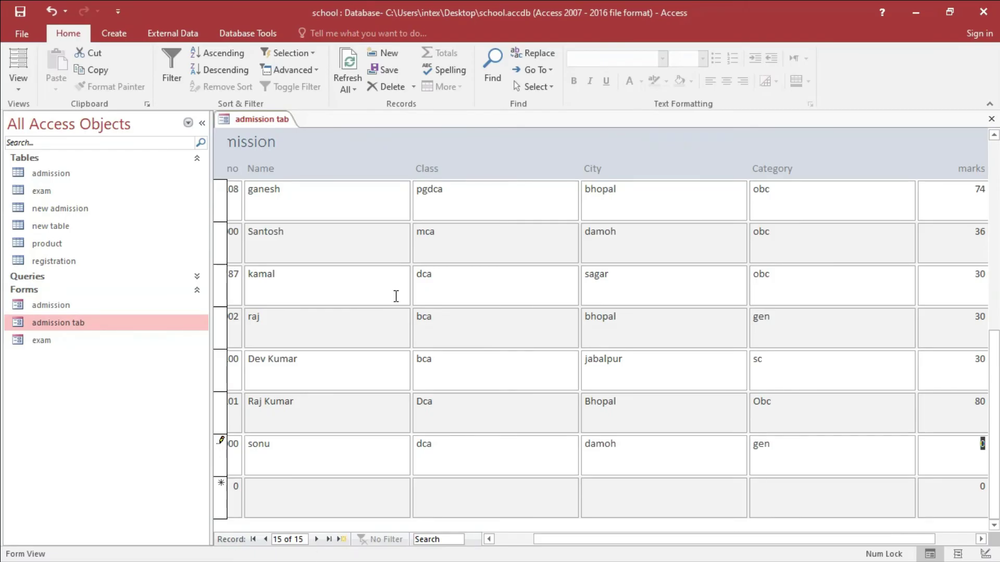
Append a surname to student 1002's name, save the record, and close the form
{"action": "left_click", "coordinate": [287, 320]}
{"action": "type", "text": "Kumar"}
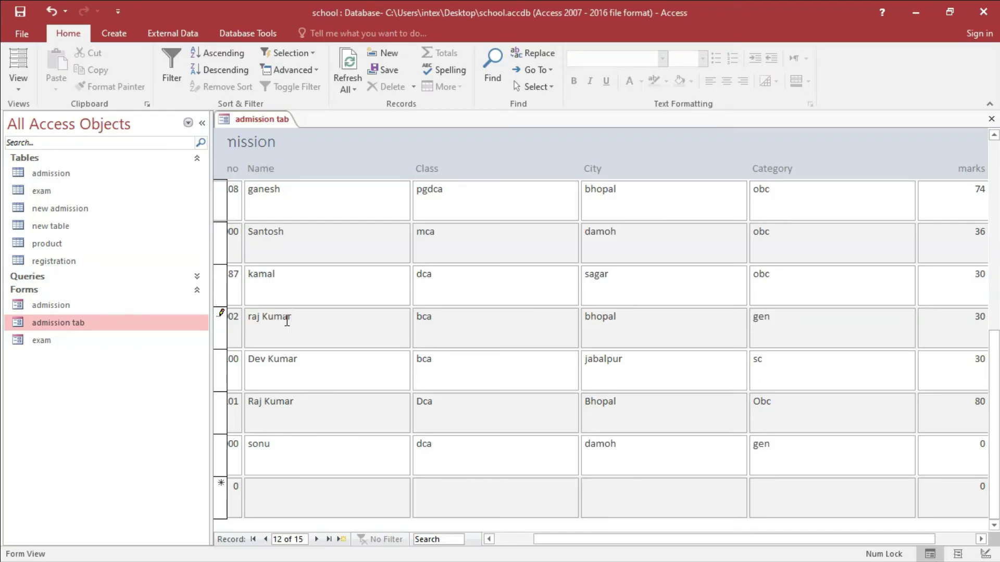
{"action": "key", "text": "shift+Return"}
{"action": "left_click", "coordinate": [990, 120]}
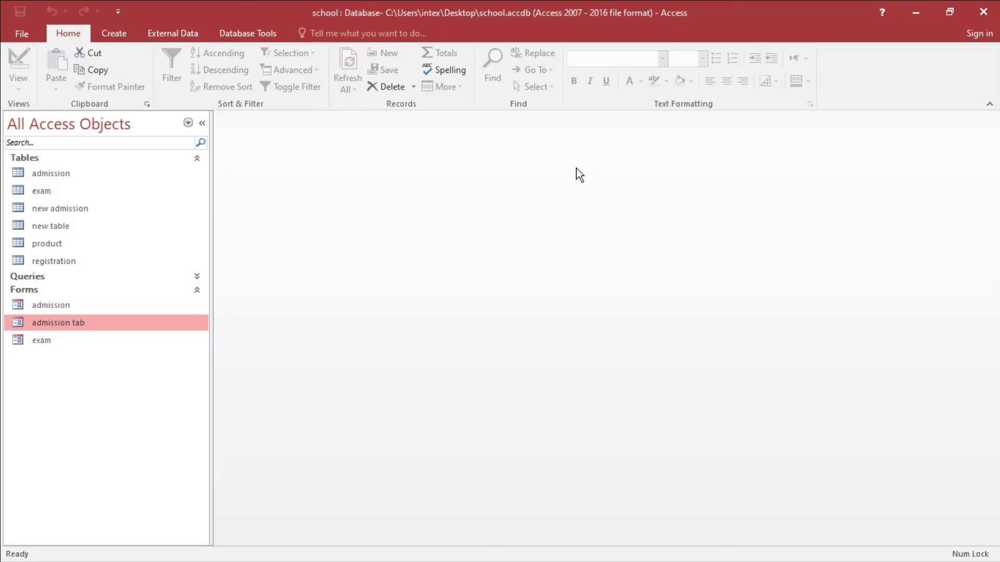
Select admission and choose Create > More Forms > Datasheet, listing all 15 records as admission1
{"action": "left_click", "coordinate": [56, 177]}
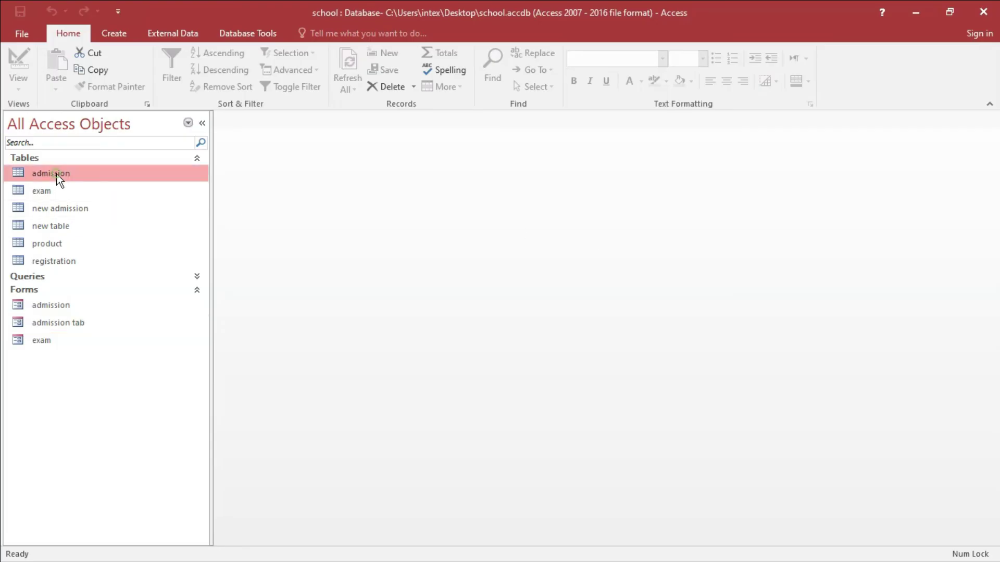
{"action": "left_click", "coordinate": [115, 34]}
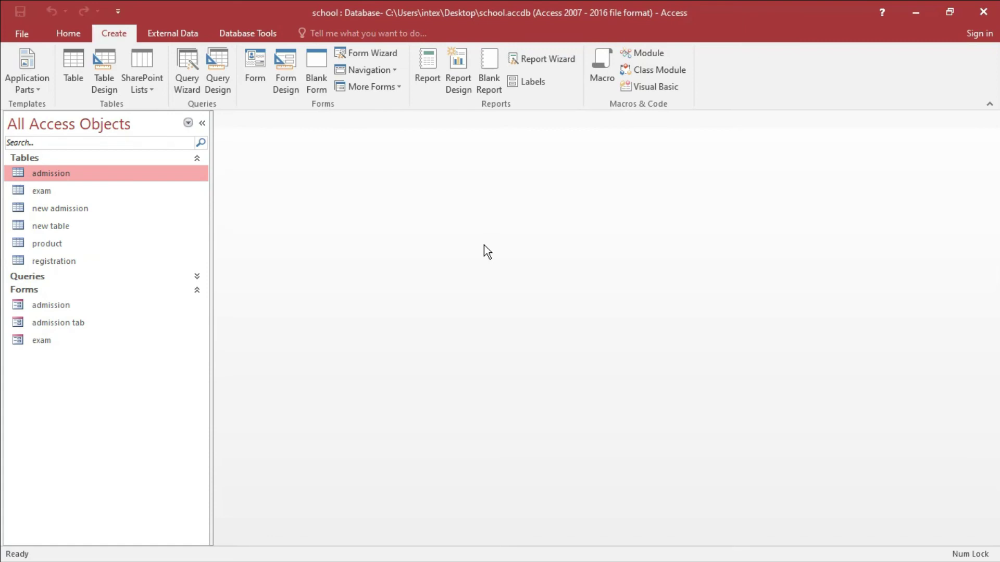
{"action": "left_click", "coordinate": [399, 86]}
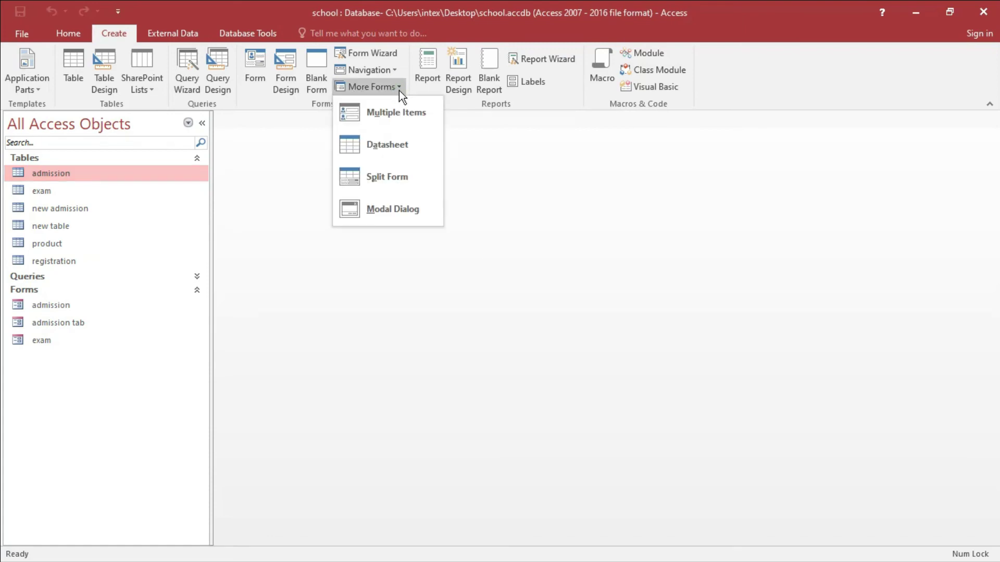
{"action": "left_click", "coordinate": [380, 148]}
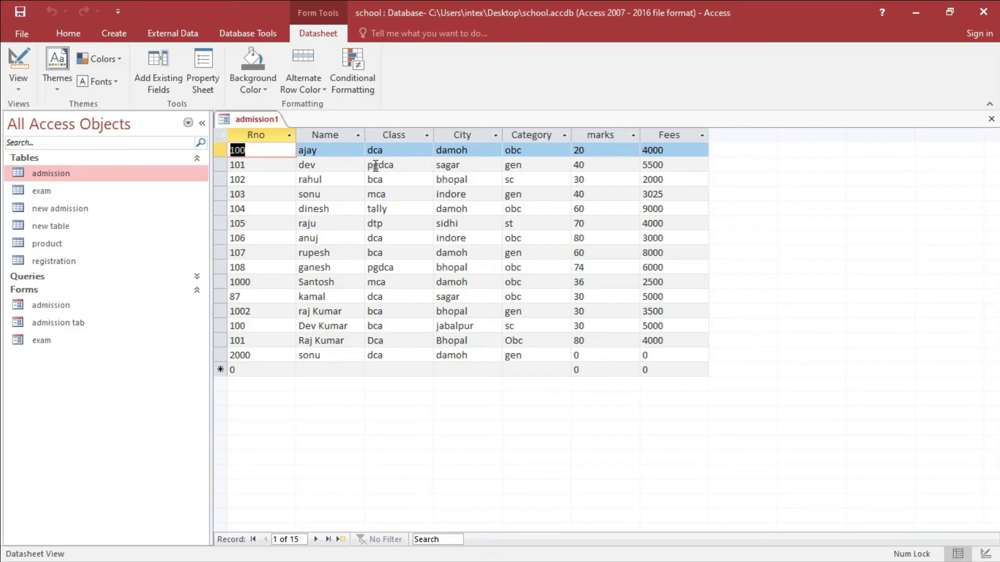
Save the datasheet form as 'admission datasheet', then reopen it from Forms and close it
{"action": "key", "text": "ctrl+s"}
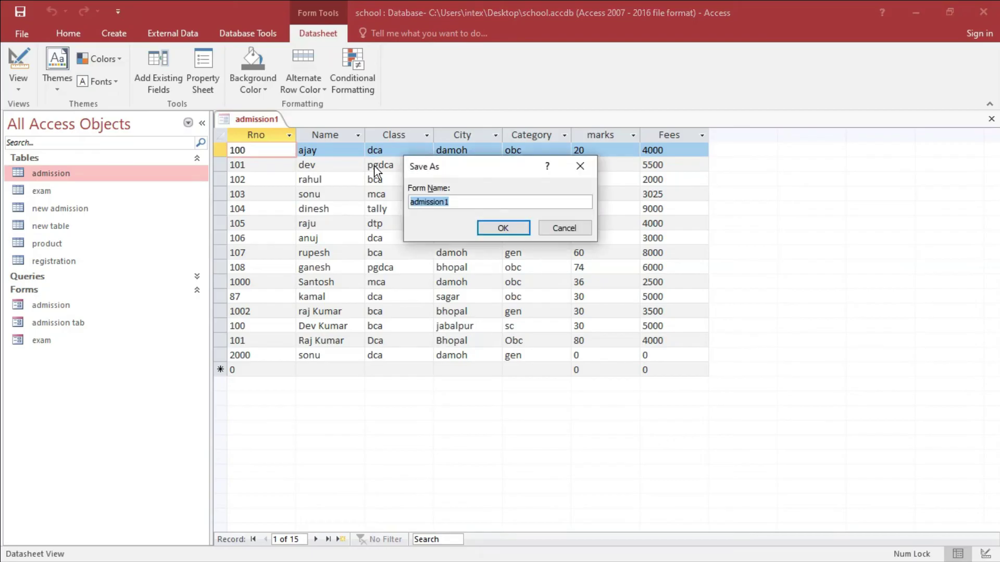
{"action": "type", "text": "admission datasheet"}
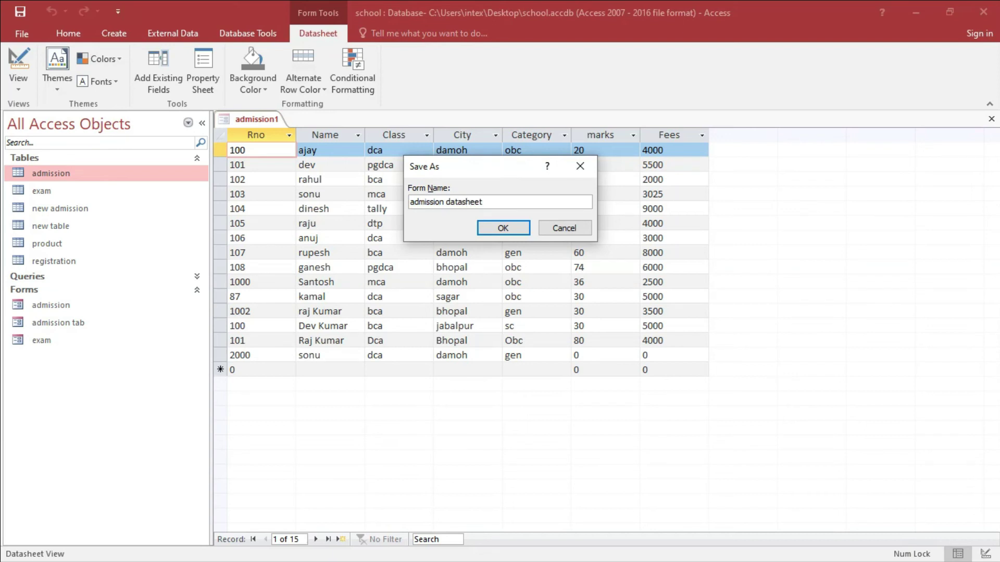
{"action": "left_click", "coordinate": [487, 229]}
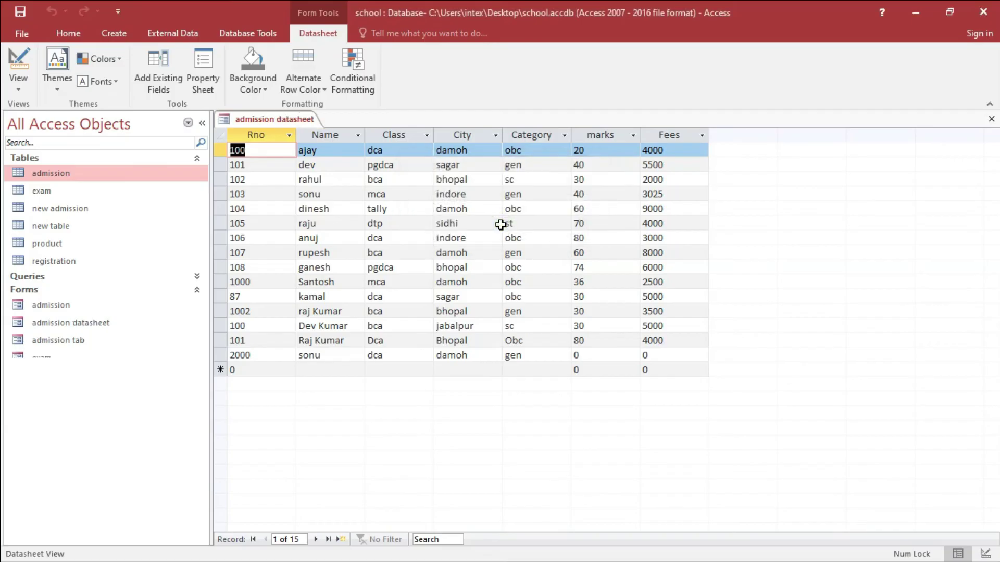
{"action": "left_click", "coordinate": [992, 119]}
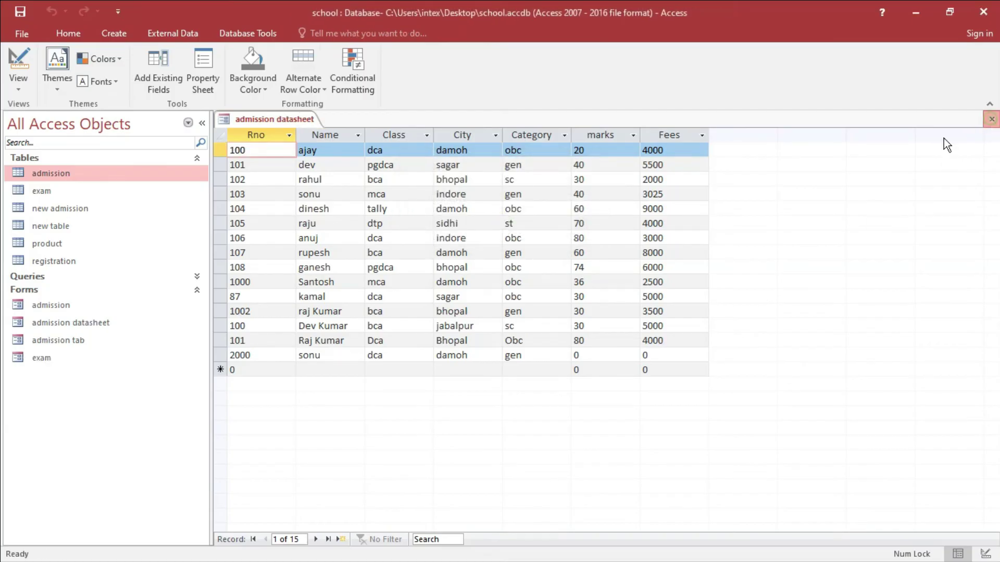
{"action": "double_click", "coordinate": [68, 326]}
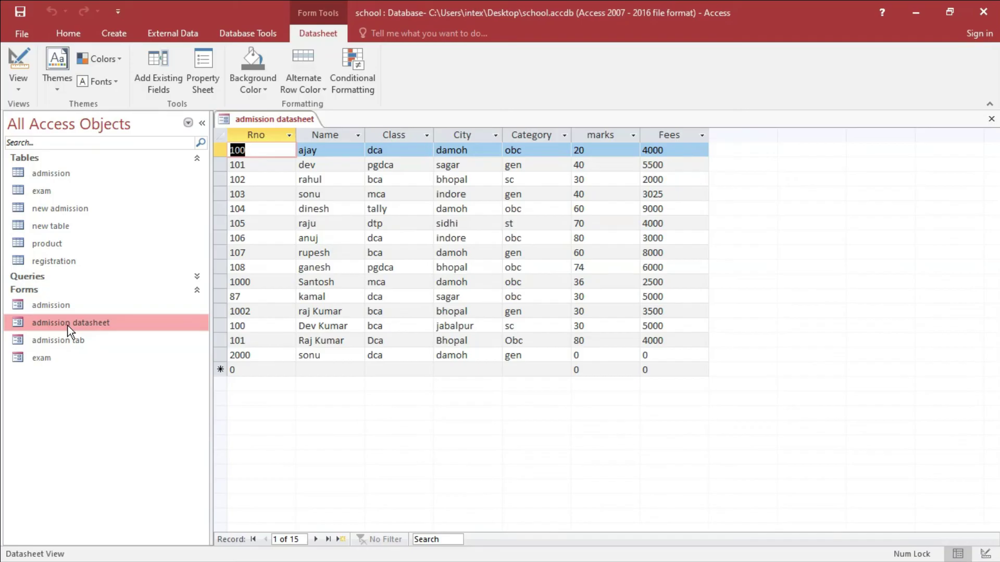
{"action": "left_click", "coordinate": [991, 121]}
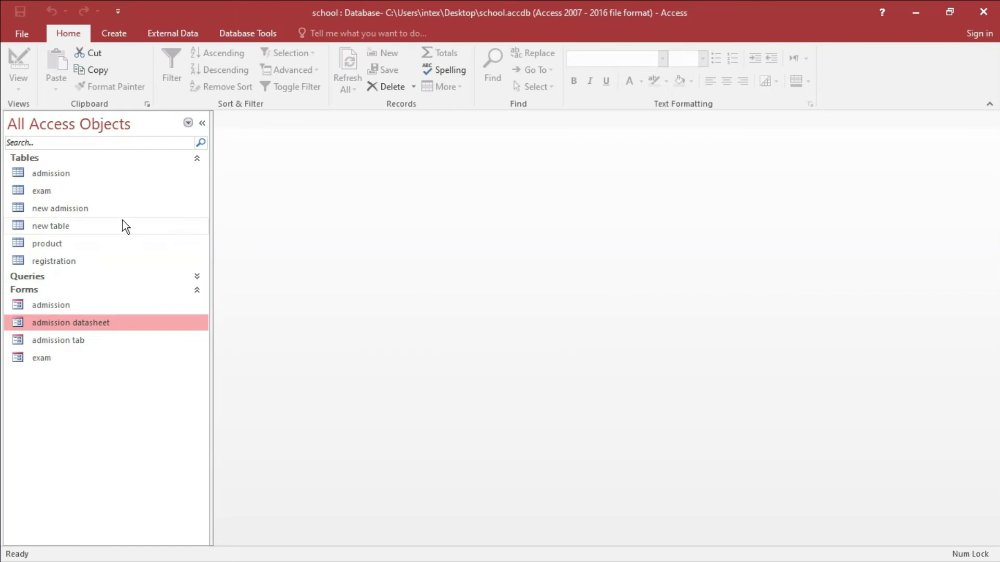
Generate a split form from the exam table using More Forms > Split Form
{"action": "left_click", "coordinate": [47, 190]}
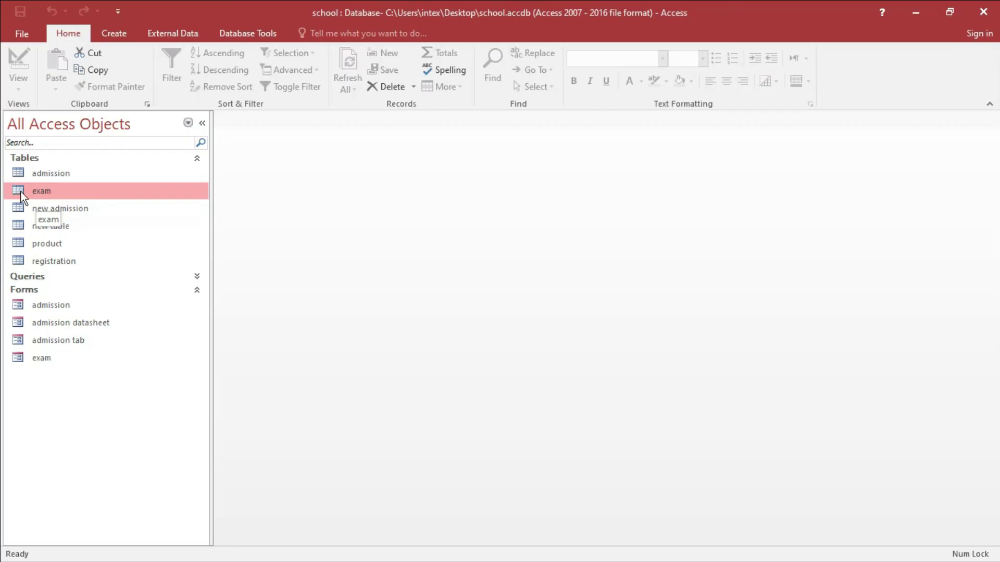
{"action": "left_click", "coordinate": [114, 34]}
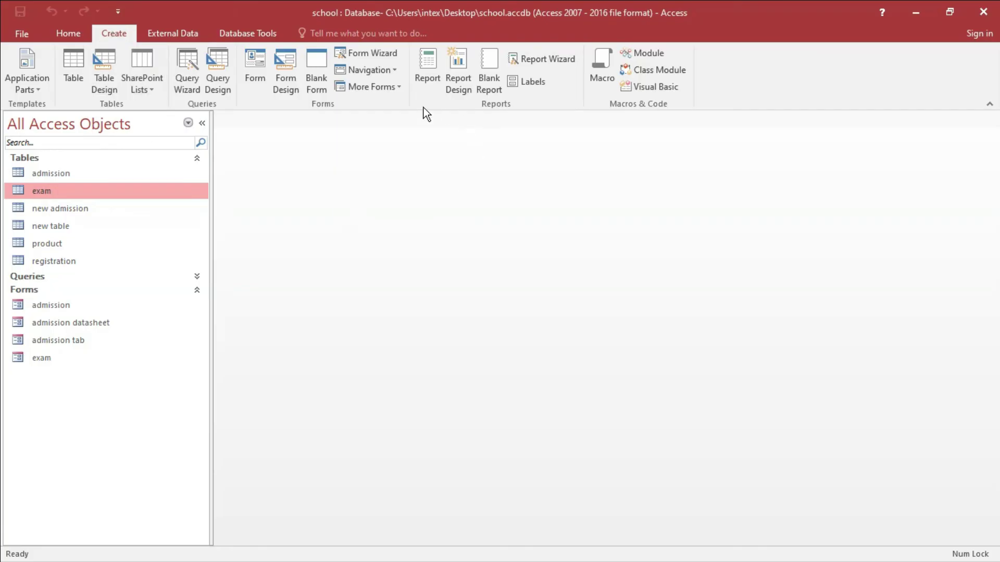
{"action": "left_click", "coordinate": [396, 86]}
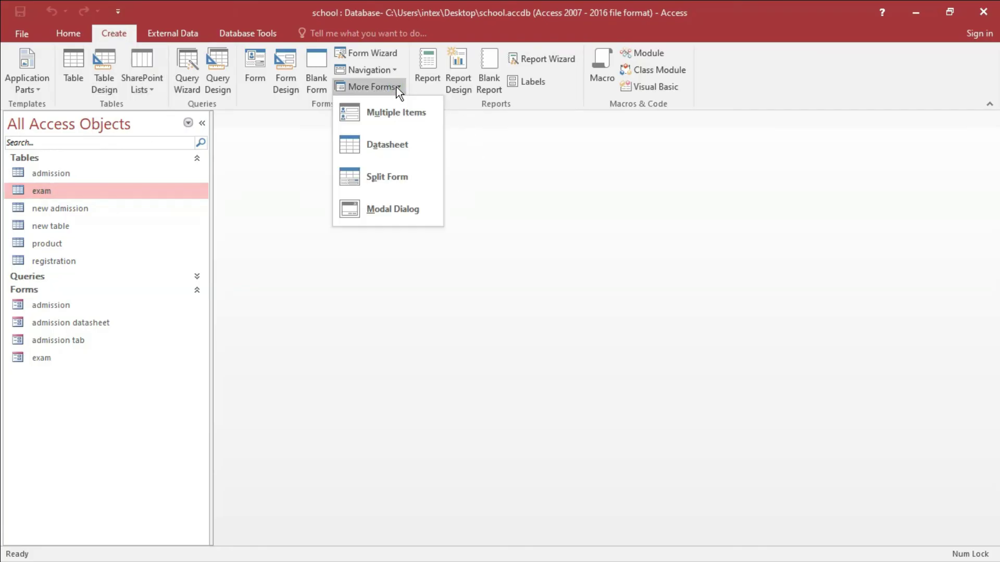
{"action": "left_click", "coordinate": [377, 183]}
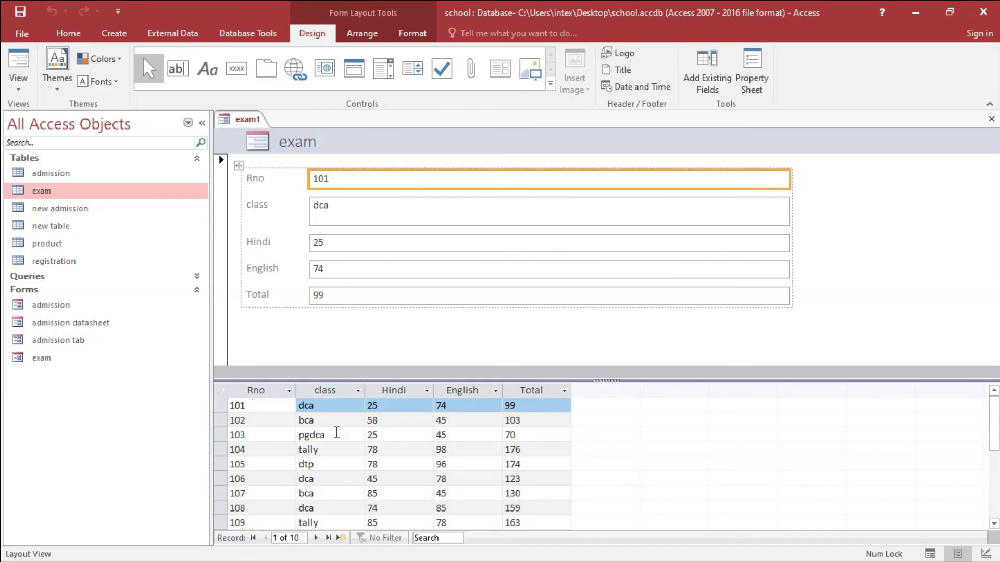
Inspect the class and Rno fields of record 101 in the new split form
{"action": "left_click", "coordinate": [343, 206]}
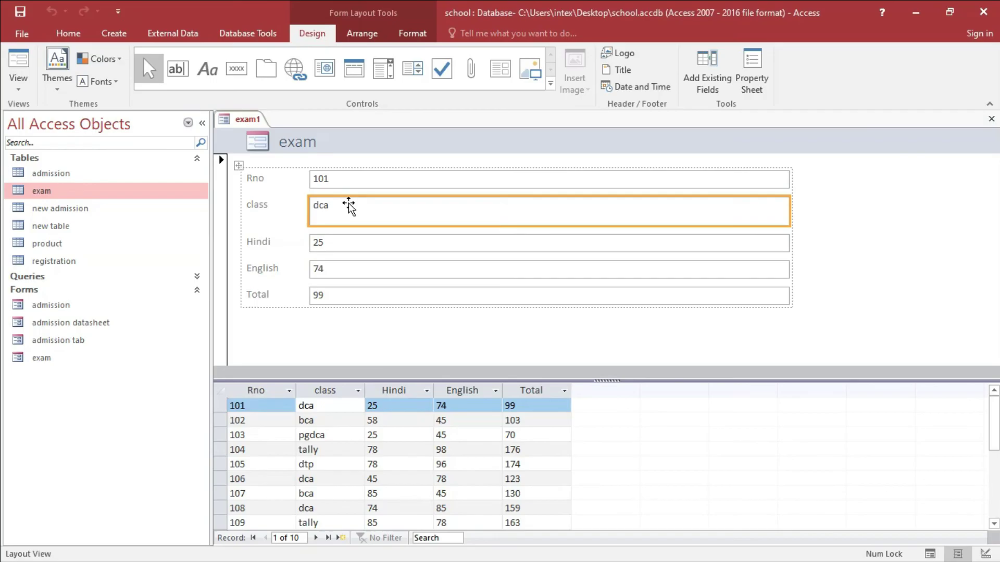
{"action": "left_click", "coordinate": [323, 407]}
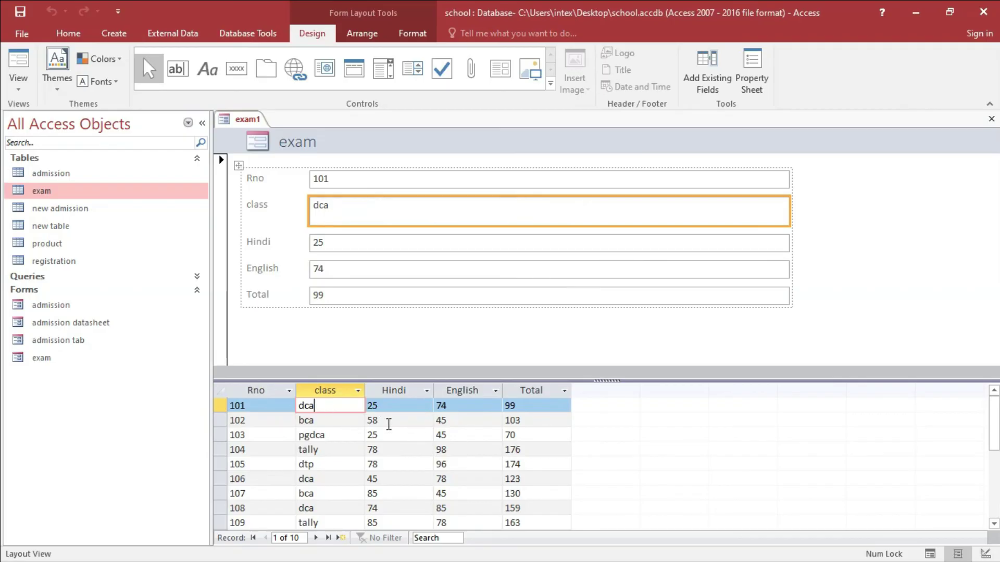
{"action": "left_click", "coordinate": [354, 183]}
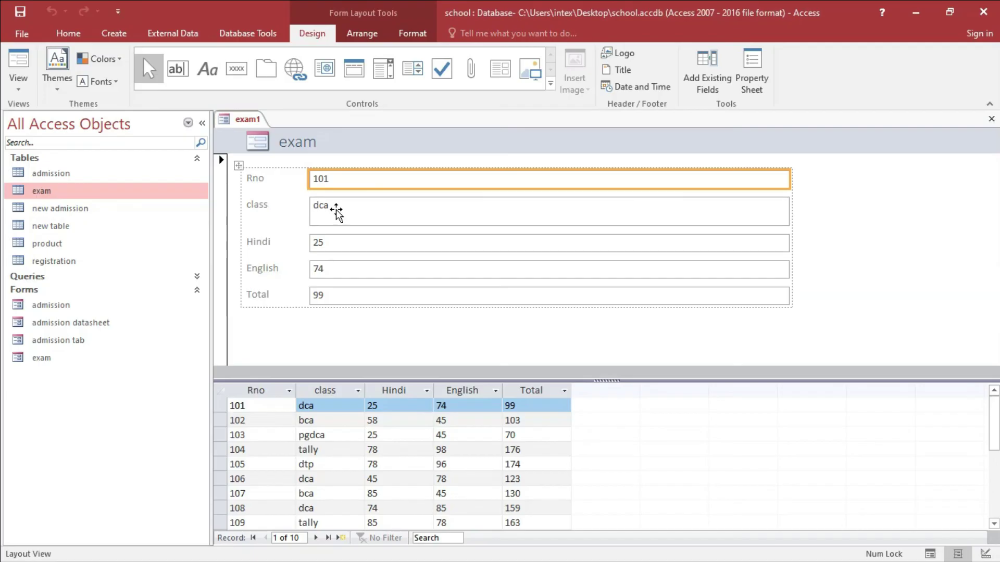
Save the split form as 'exam split' and close it
{"action": "key", "text": "ctrl+s"}
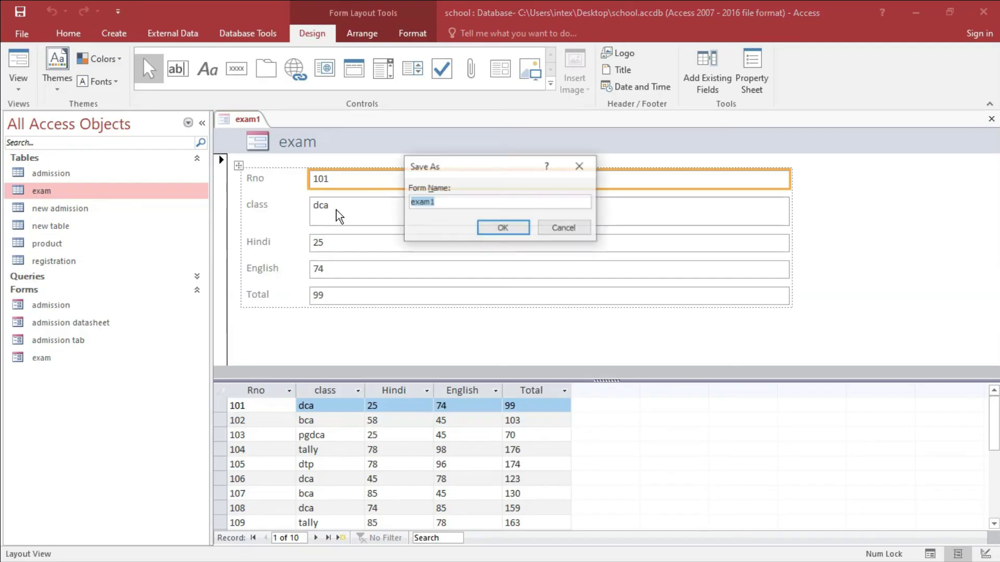
{"action": "key", "text": "End"}
{"action": "key", "text": "BackSpace"}
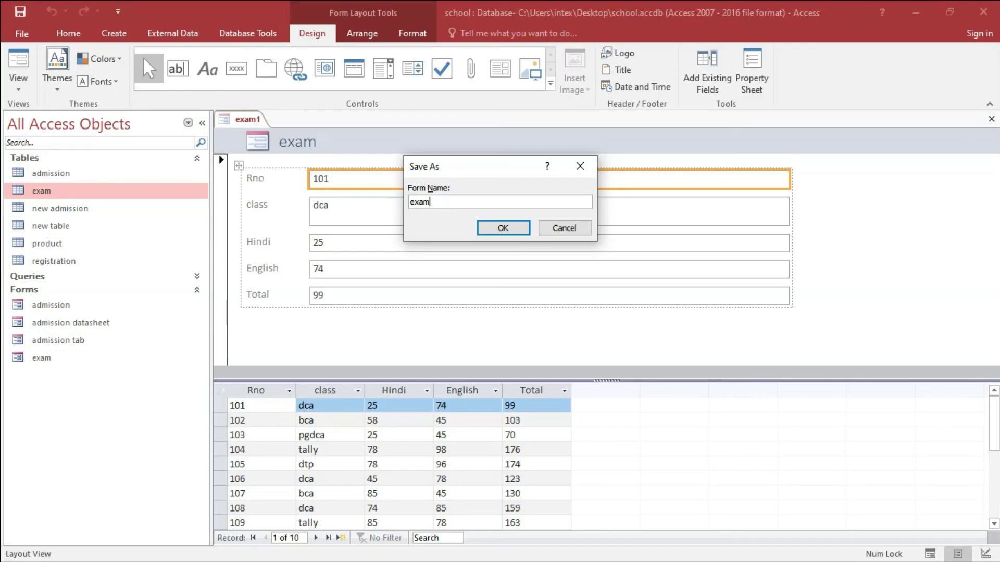
{"action": "type", "text": "split"}
{"action": "left_click", "coordinate": [502, 228]}
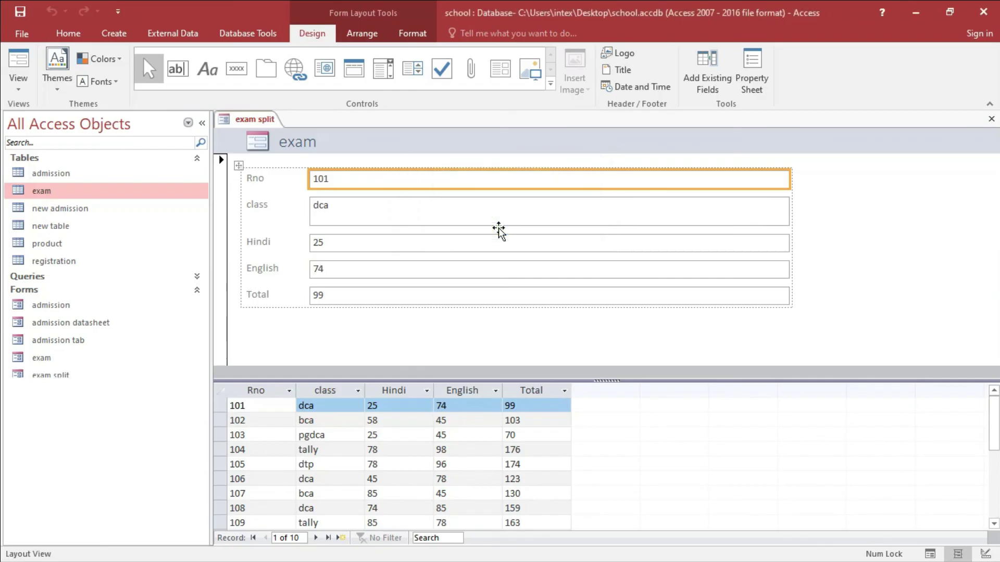
{"action": "left_click", "coordinate": [990, 120]}
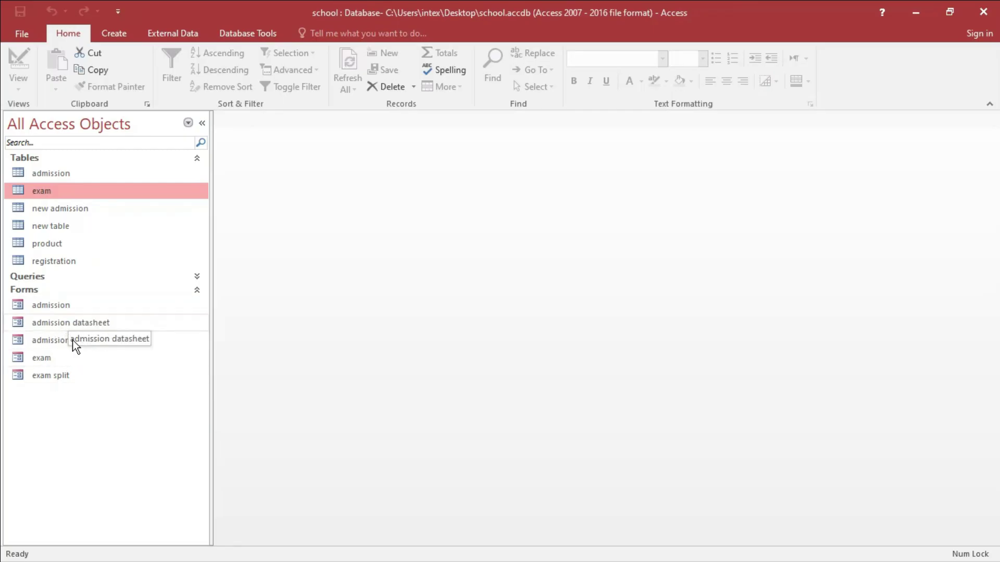
Open the exam split form and move past the last record to a blank new one
{"action": "double_click", "coordinate": [52, 377]}
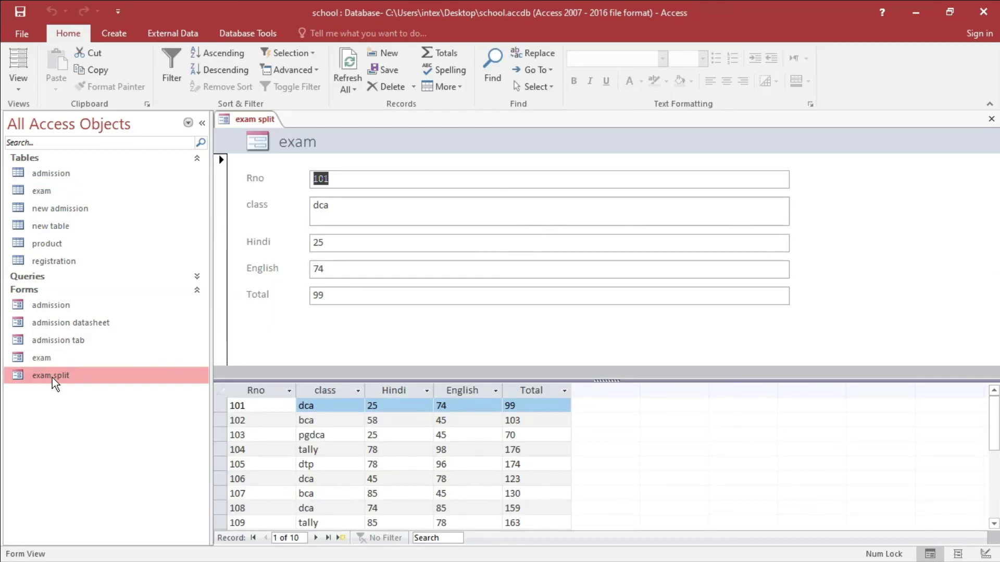
{"action": "left_click", "coordinate": [316, 538]}
{"action": "left_click", "coordinate": [316, 538]}
{"action": "left_click", "coordinate": [316, 538]}
{"action": "left_click", "coordinate": [316, 538]}
{"action": "left_click", "coordinate": [316, 538]}
{"action": "left_click", "coordinate": [316, 538]}
{"action": "left_click", "coordinate": [316, 538]}
{"action": "left_click", "coordinate": [317, 538]}
{"action": "left_click", "coordinate": [316, 538]}
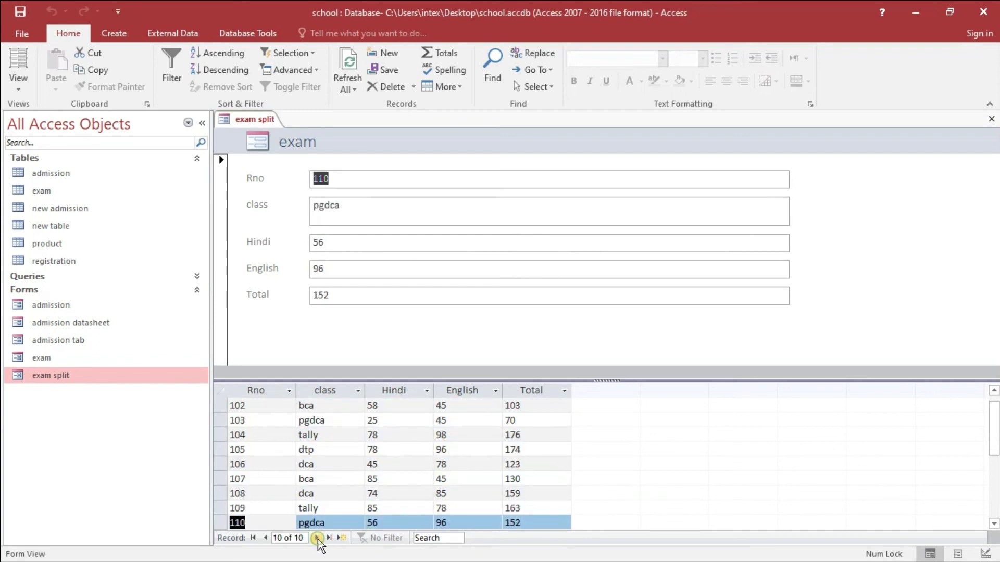
{"action": "left_click", "coordinate": [316, 538]}
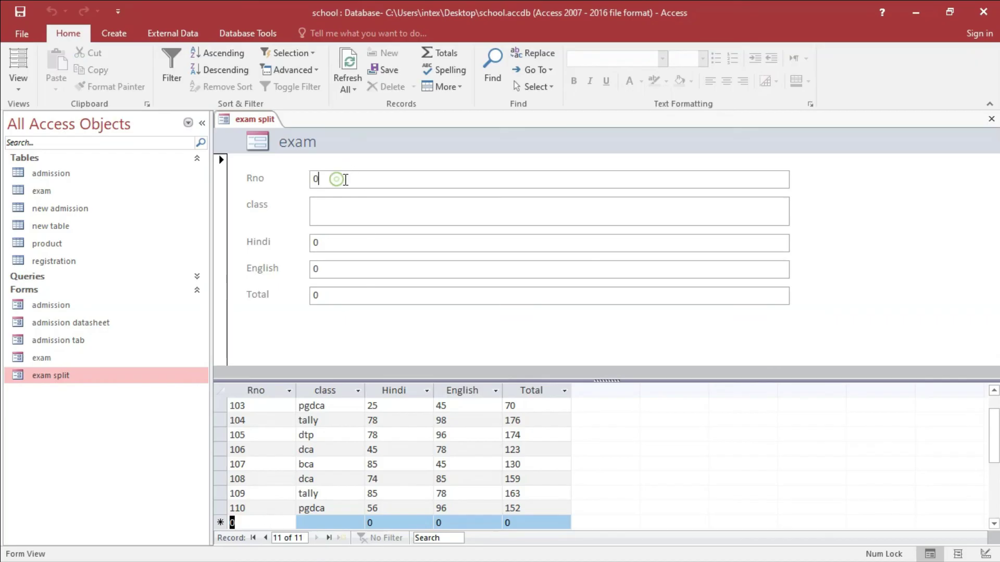
Enter exam record 200: class dca, Hindi 45, English 65, Total 63, then close the form
{"action": "type", "text": "200"}
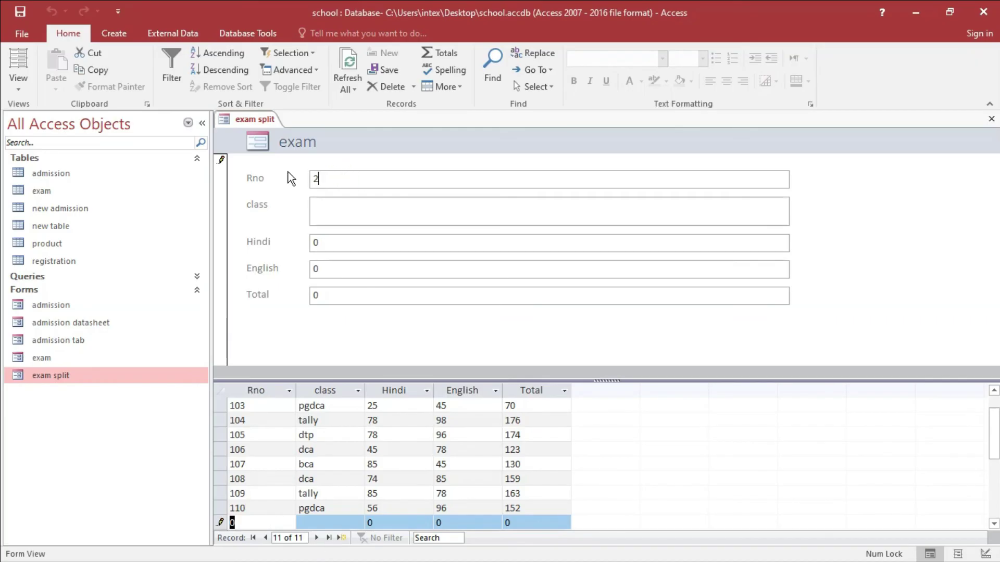
{"action": "key", "text": "Tab"}
{"action": "type", "text": "dca"}
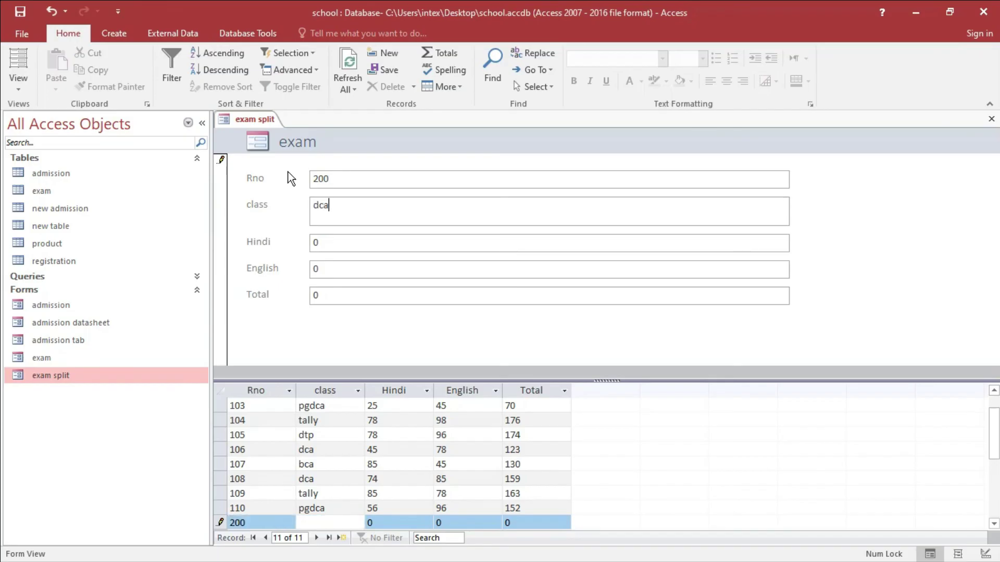
{"action": "key", "text": "Tab"}
{"action": "type", "text": "45"}
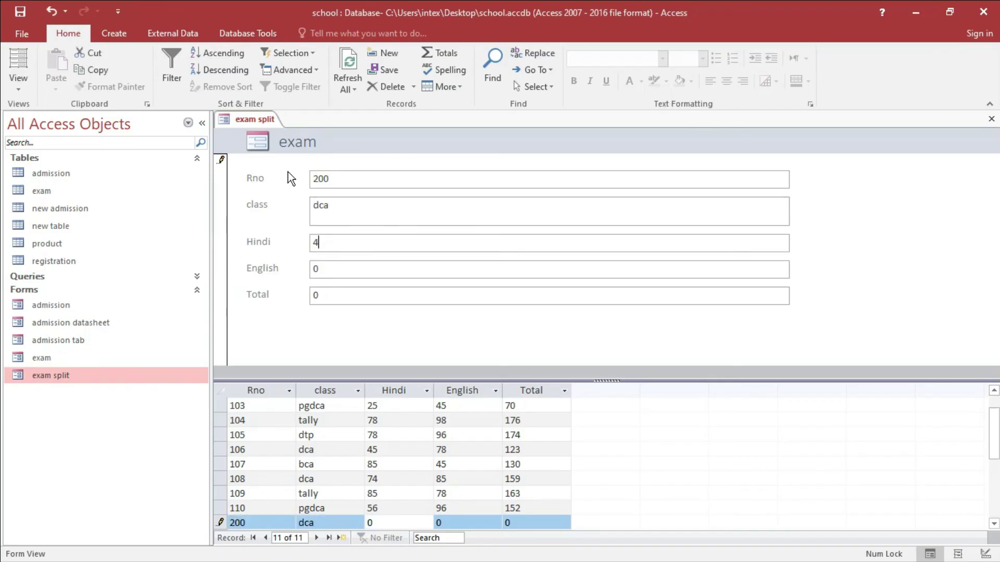
{"action": "key", "text": "Tab"}
{"action": "type", "text": "65"}
{"action": "key", "text": "Tab"}
{"action": "type", "text": "63"}
{"action": "key", "text": "Tab"}
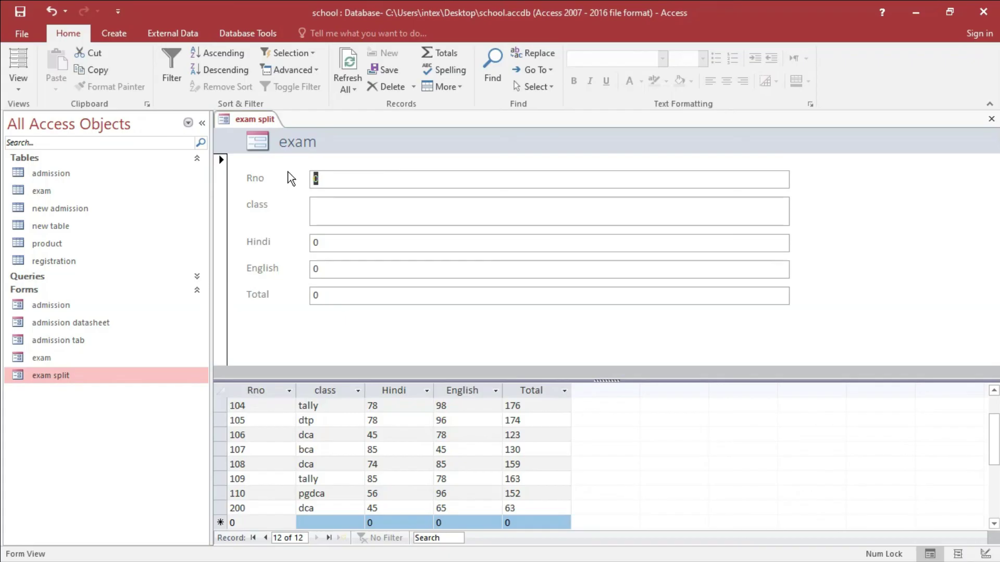
{"action": "left_click", "coordinate": [991, 119]}
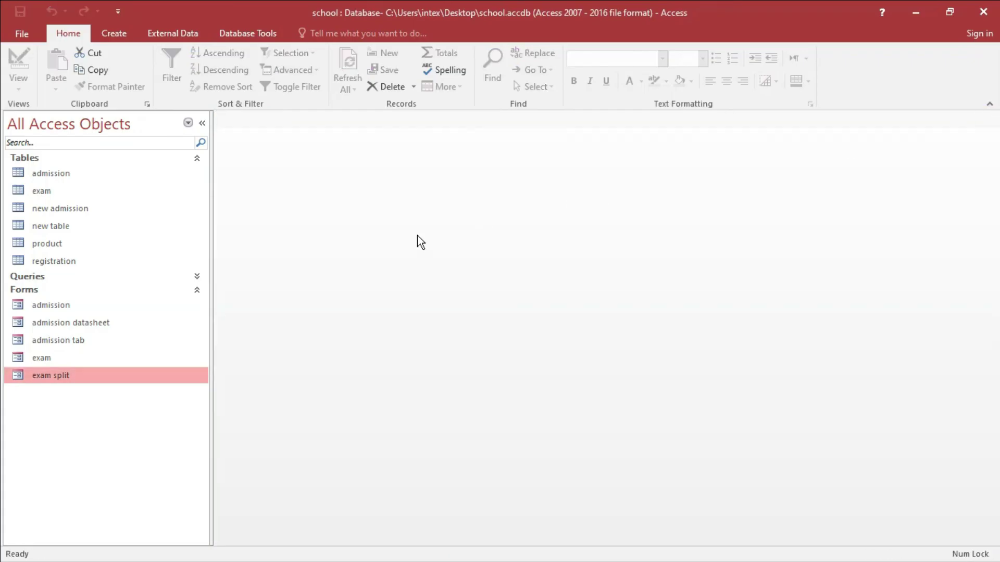